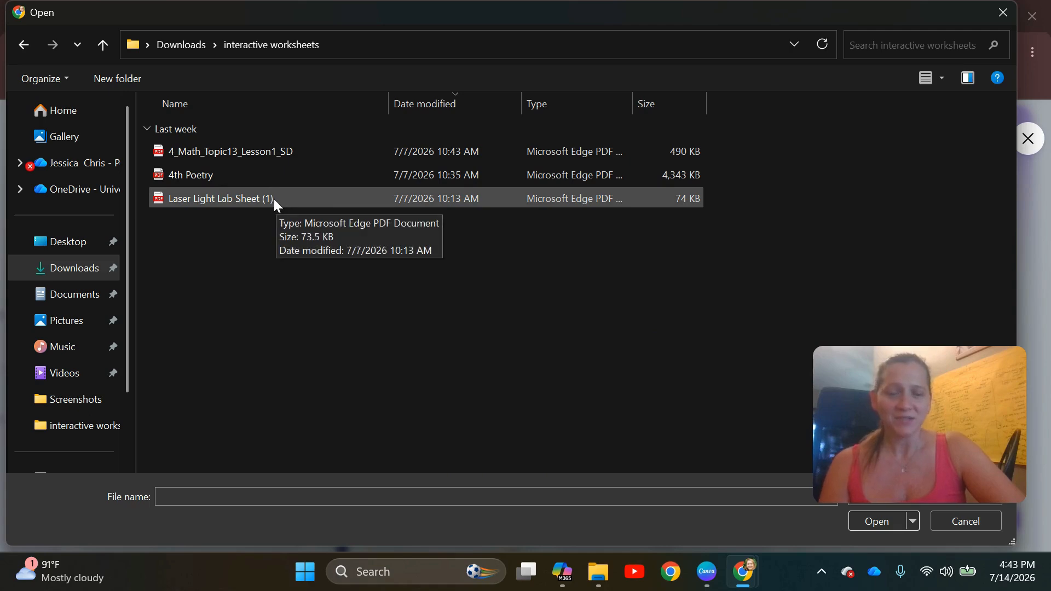
Upload the Laser Light Lab Sheet (1) PDF from the interactive worksheets folder and open it as an editable design.
double_click(274, 199)
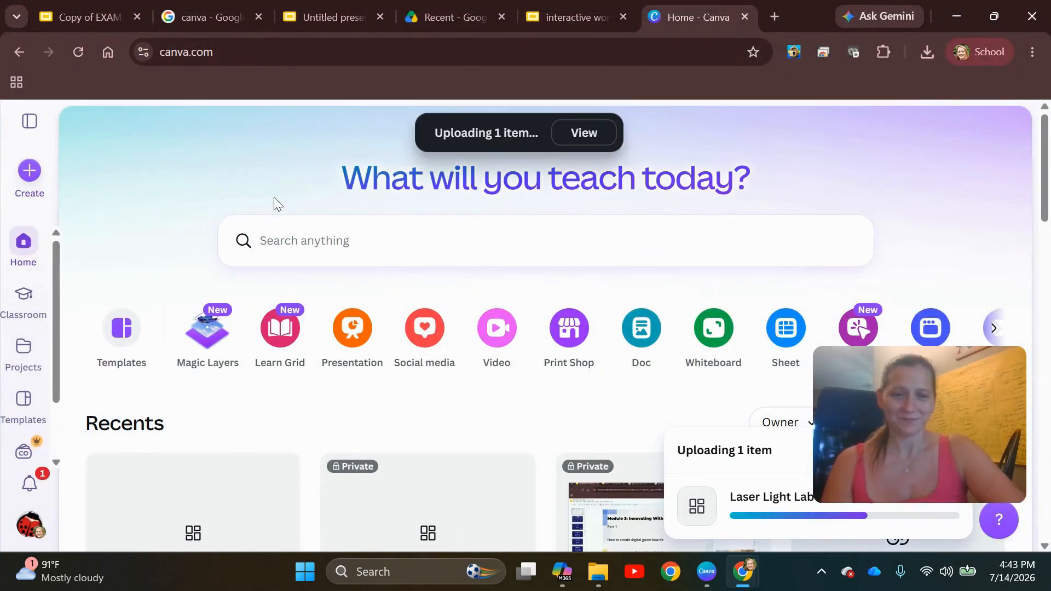
scroll(274, 197, "down", 3)
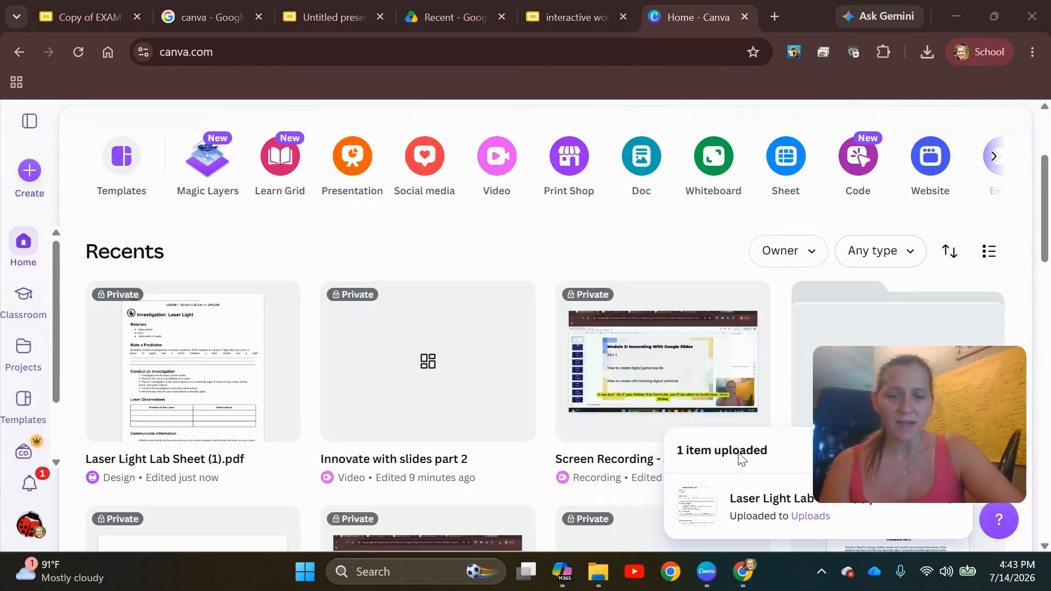
left_click(696, 504)
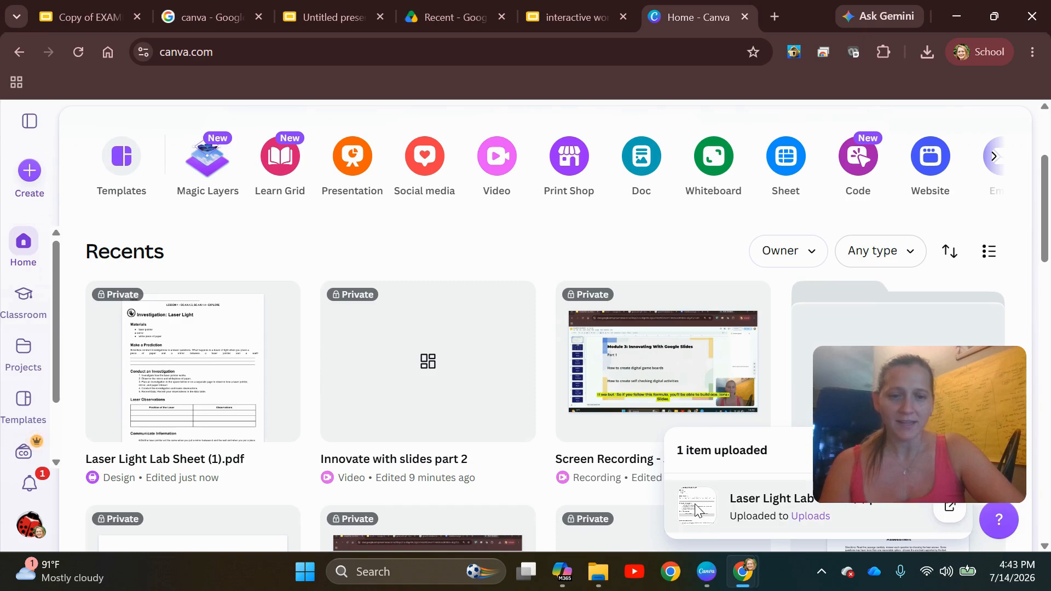
left_click(949, 505)
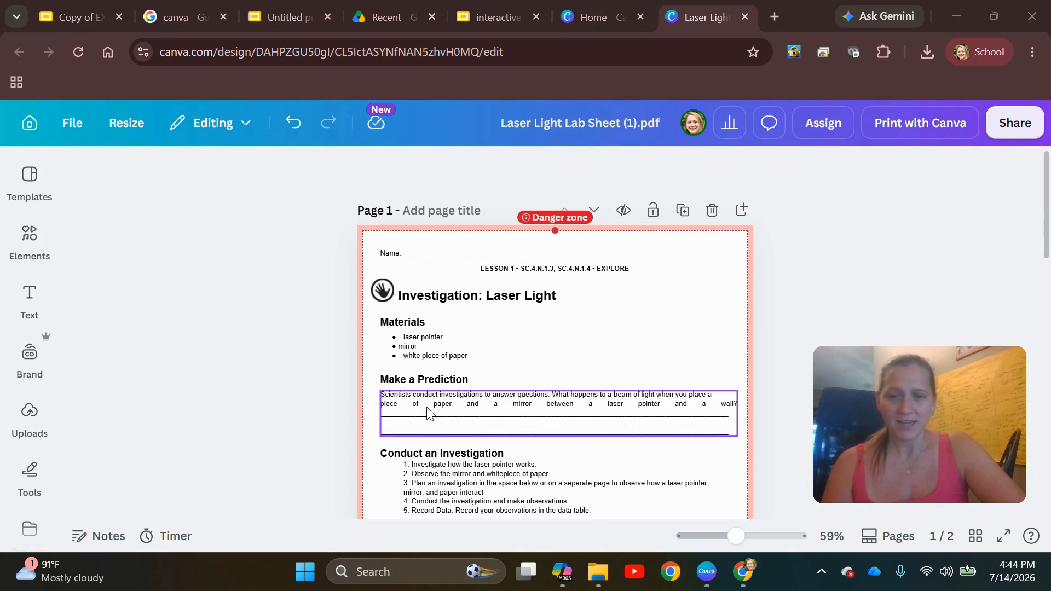
Left-align the justified question paragraph under the Make a Prediction heading.
left_click(526, 414)
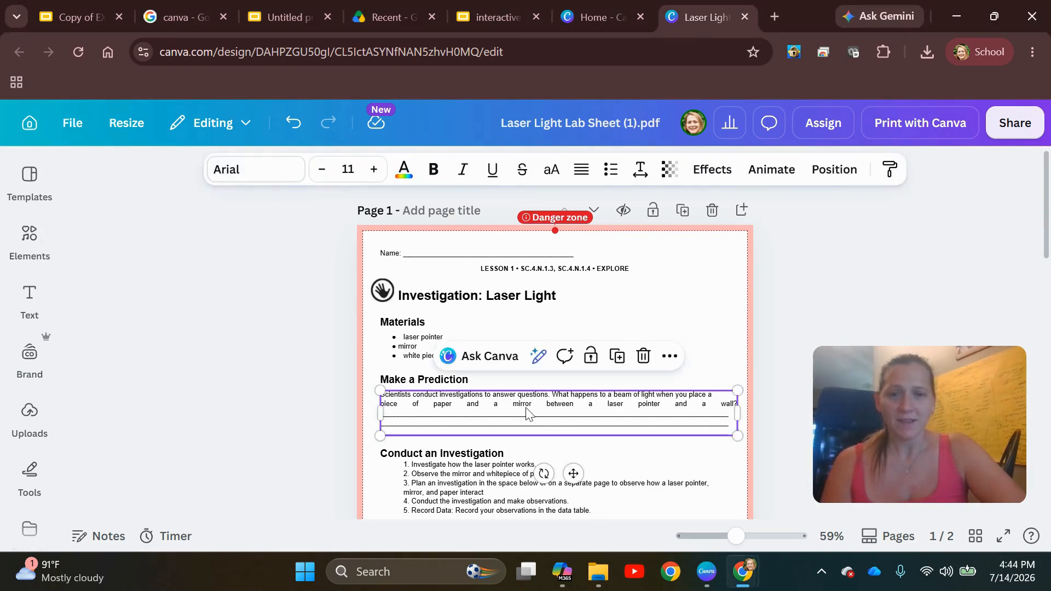
left_click(581, 171)
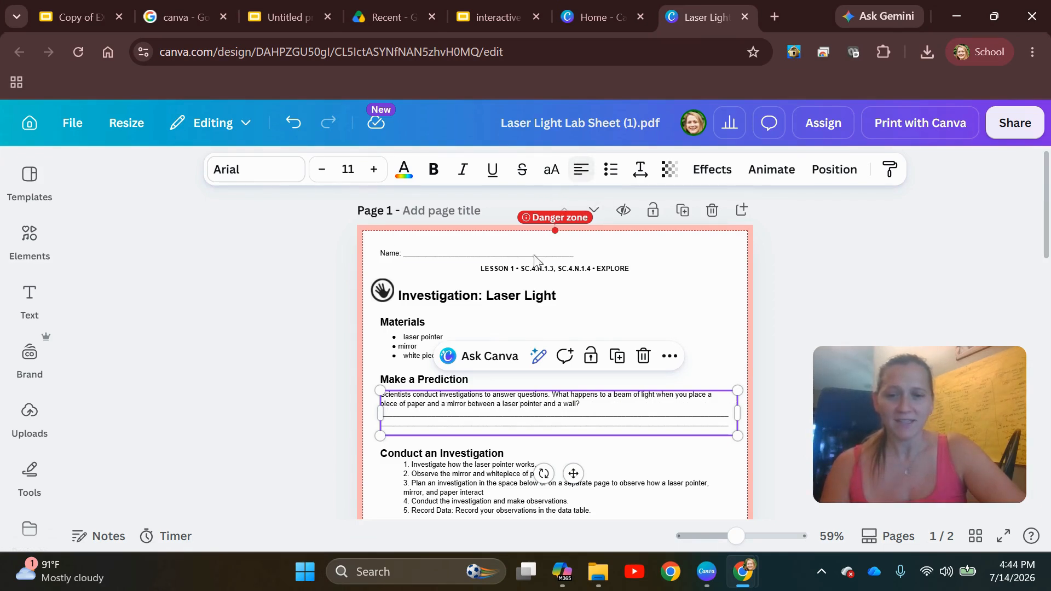
left_click(497, 472)
double_click(497, 470)
left_click(498, 468)
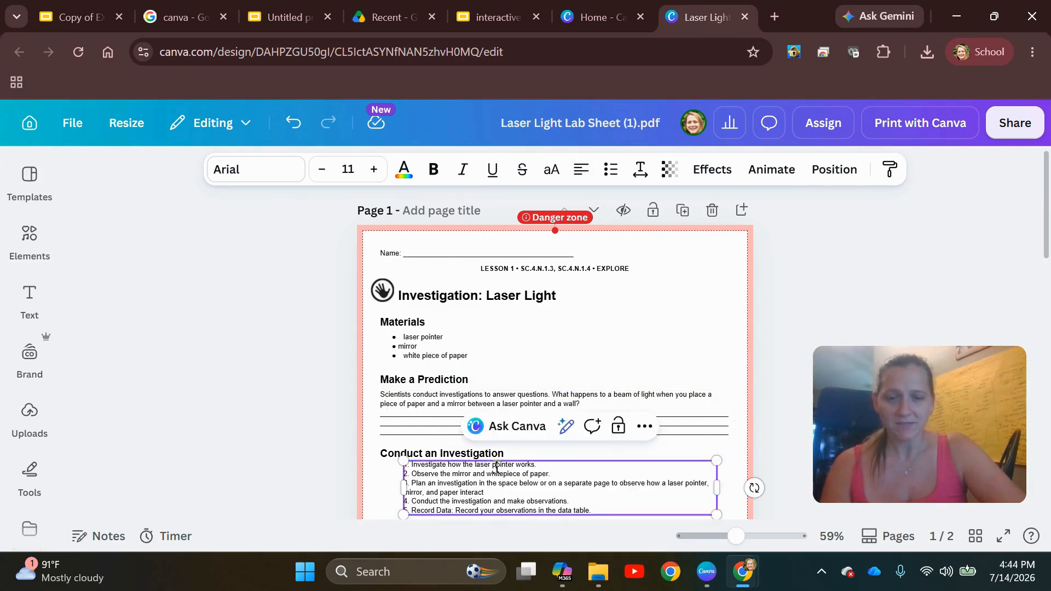
left_click(682, 353)
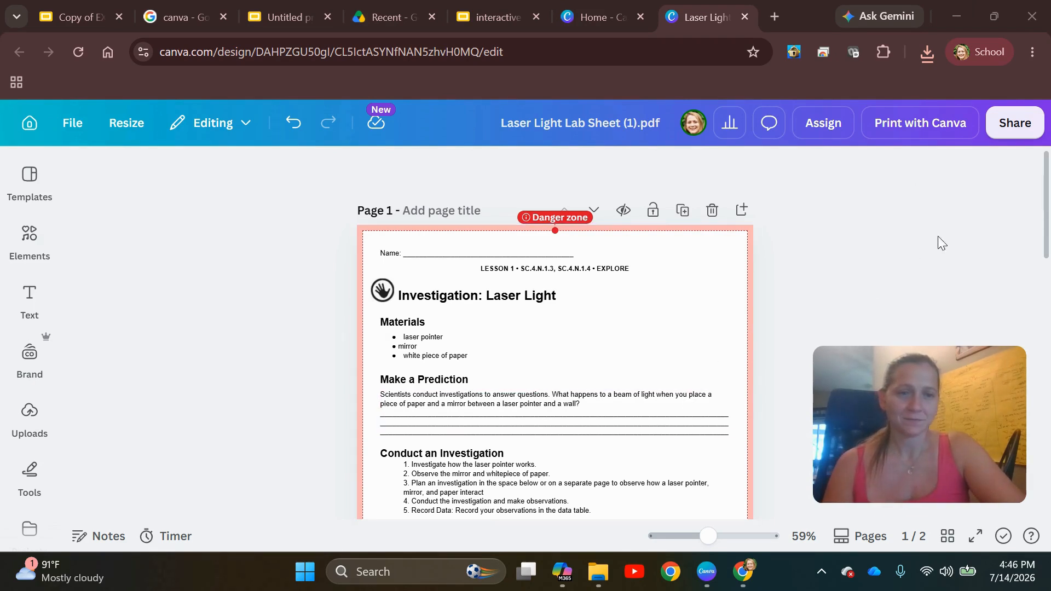
Download only the current page (Page 1) of the lab sheet as a PNG.
left_click(1029, 124)
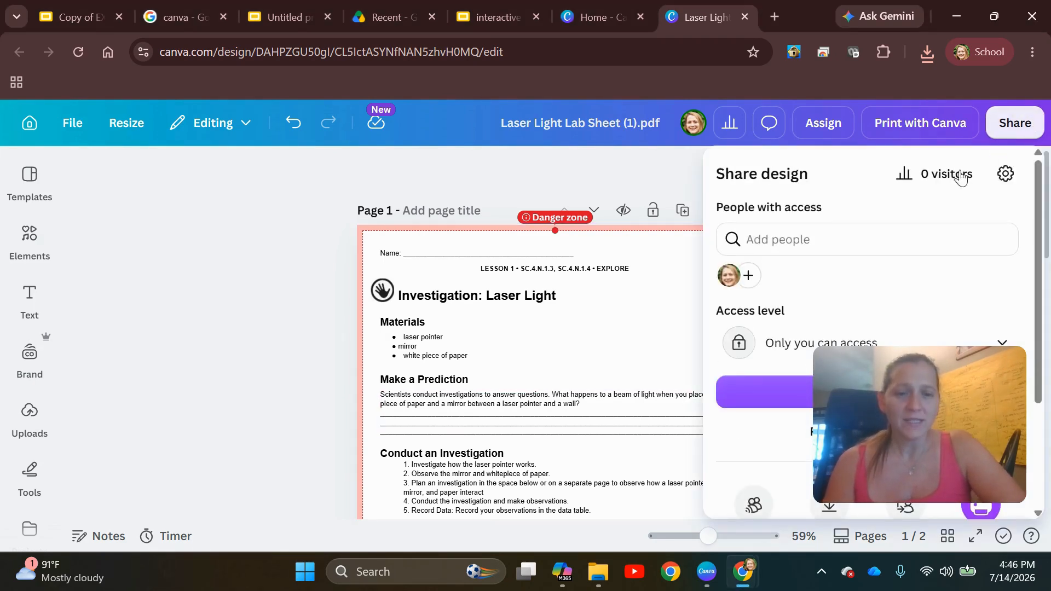
left_click(829, 506)
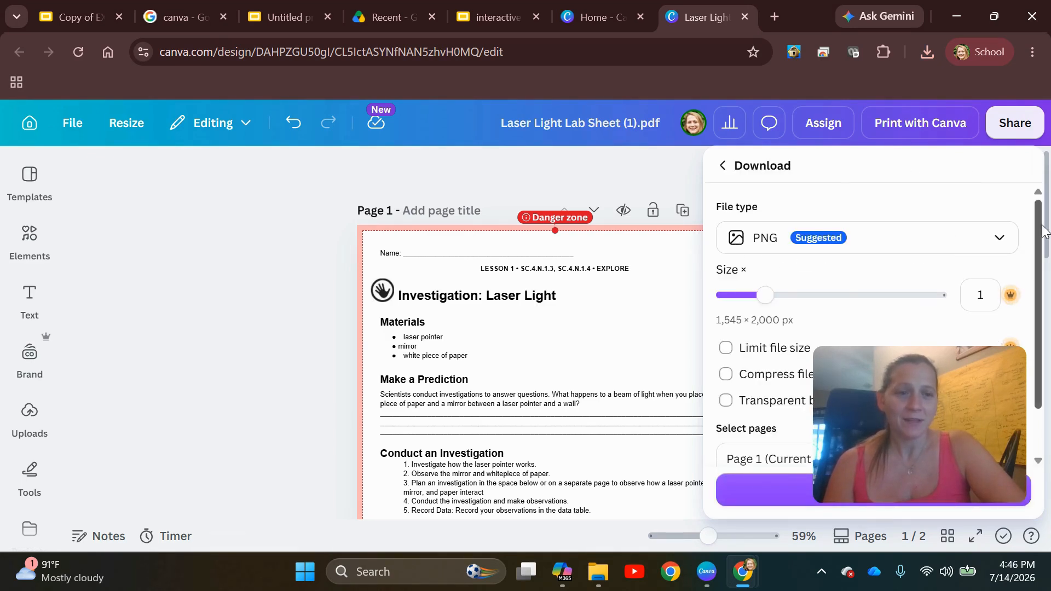
scroll(1042, 230, "down", 1)
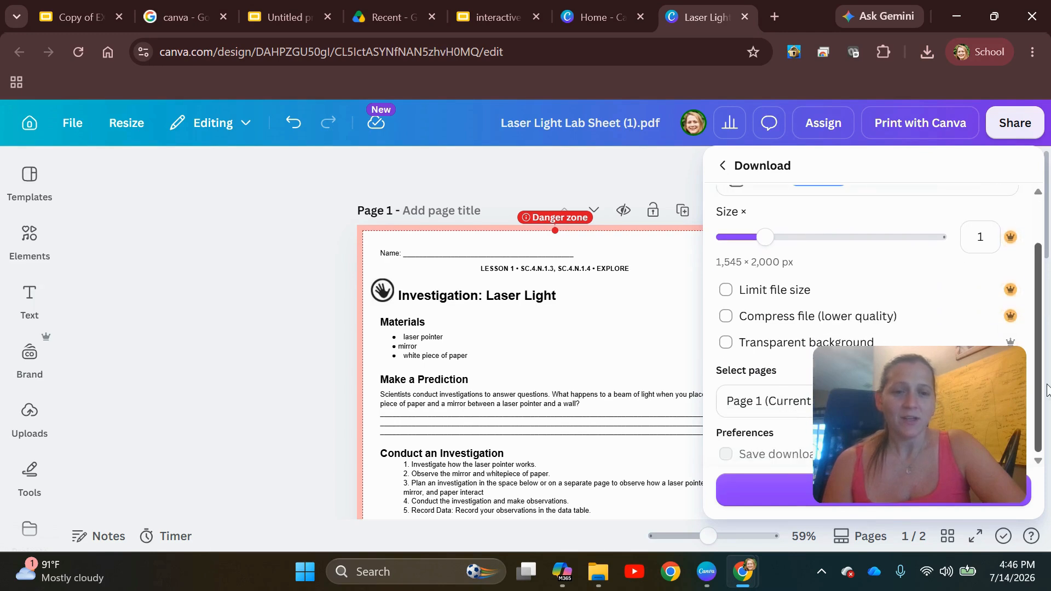
left_click(779, 406)
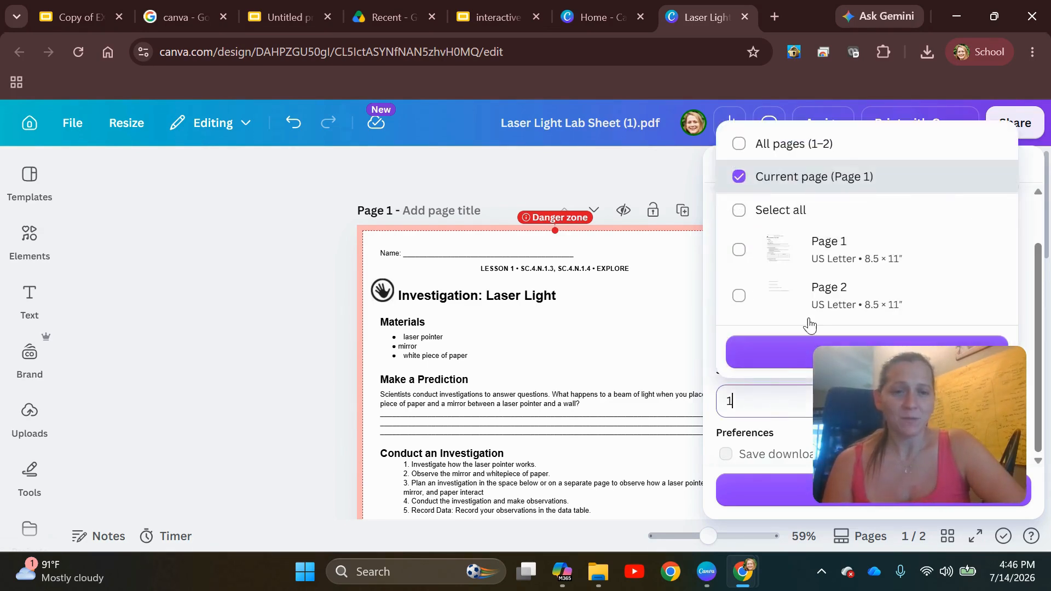
left_click(777, 352)
left_click(765, 501)
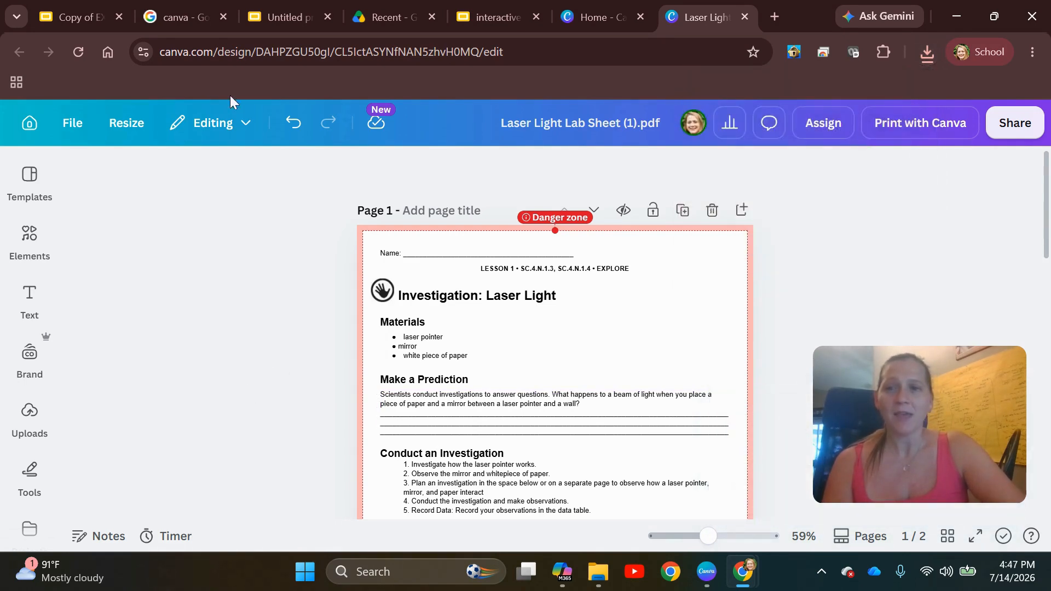
Switch to Google Drive, create a new Google Slides presentation, and delete the title and subtitle placeholders from its first slide.
left_click(383, 11)
left_click(63, 189)
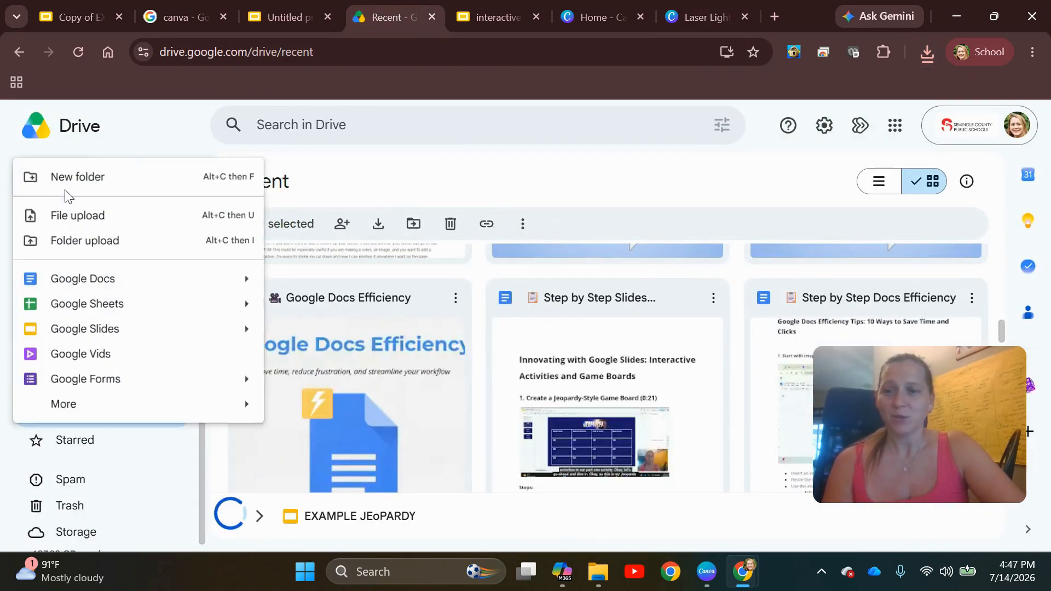
left_click(98, 340)
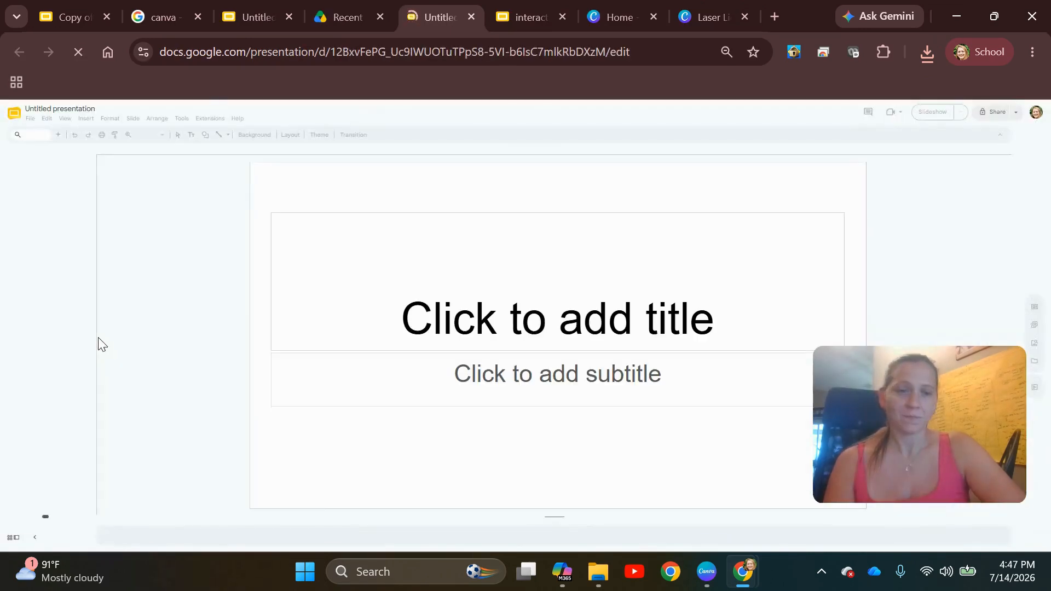
left_click_drag(359, 182, 629, 452)
key("Delete")
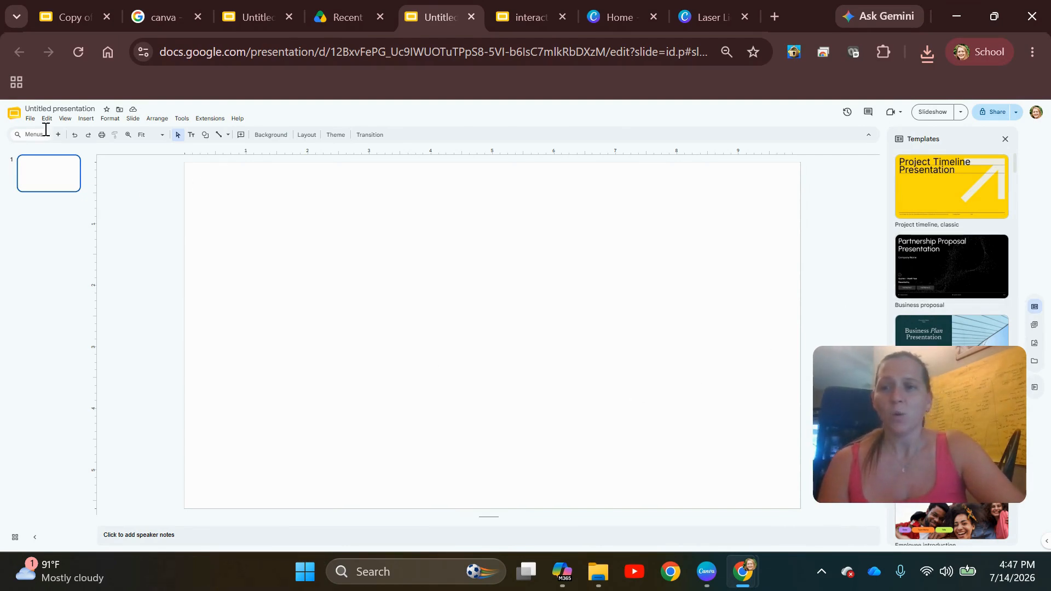
left_click(30, 119)
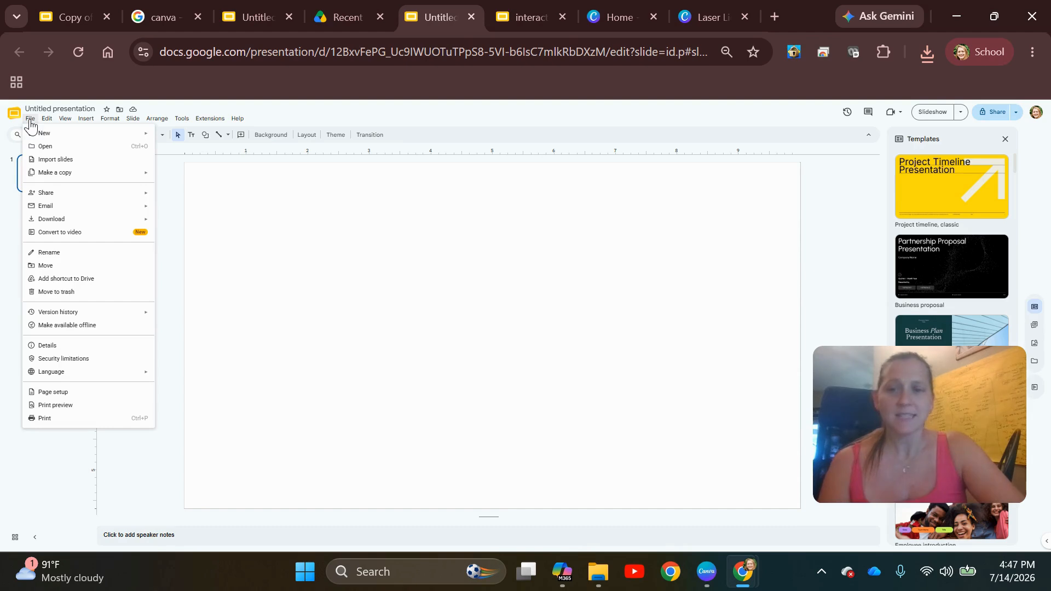
left_click(89, 393)
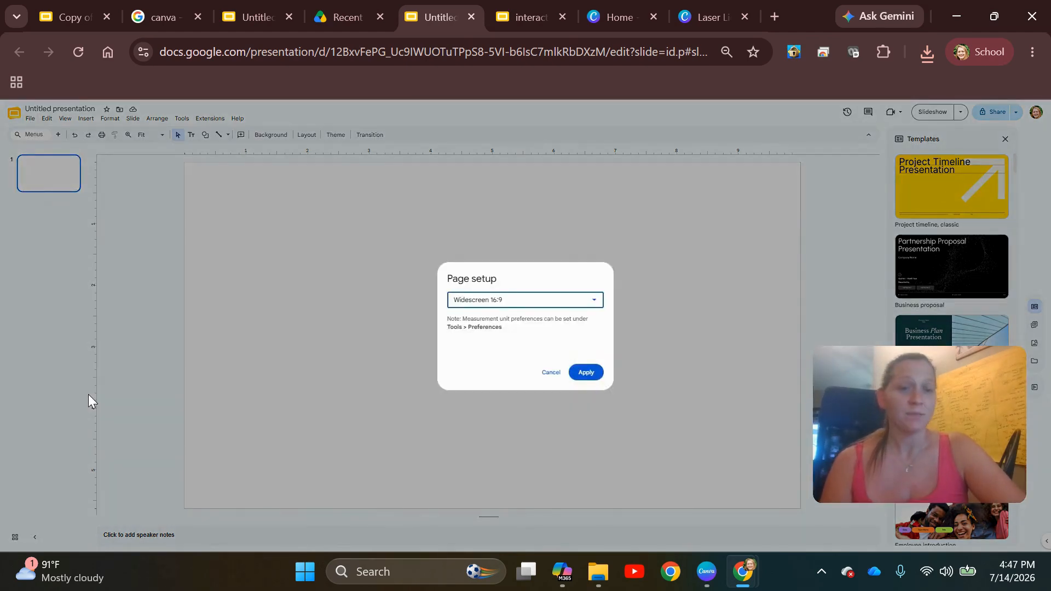
left_click(470, 300)
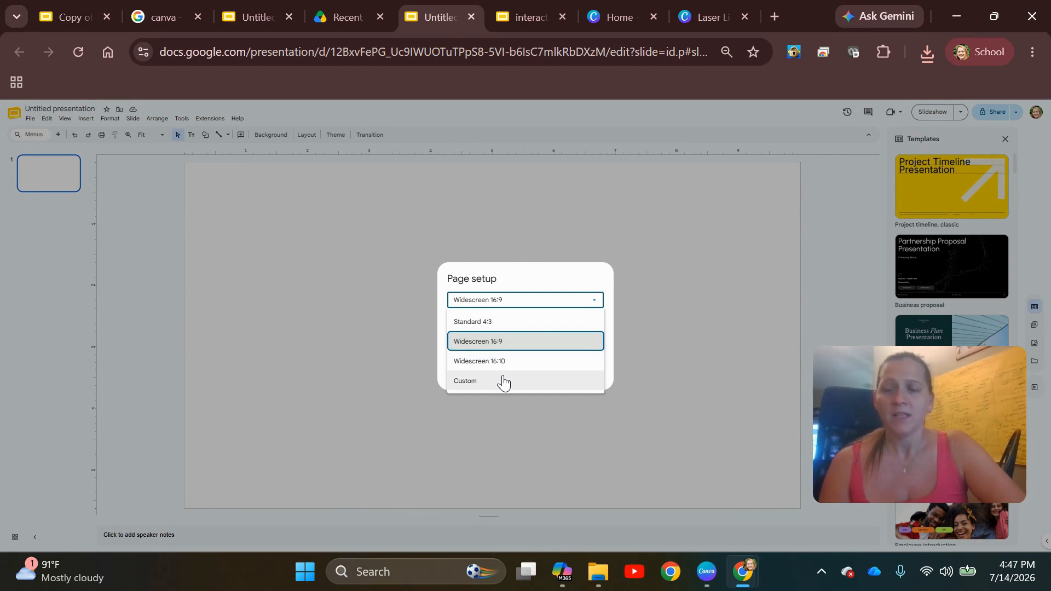
left_click(504, 382)
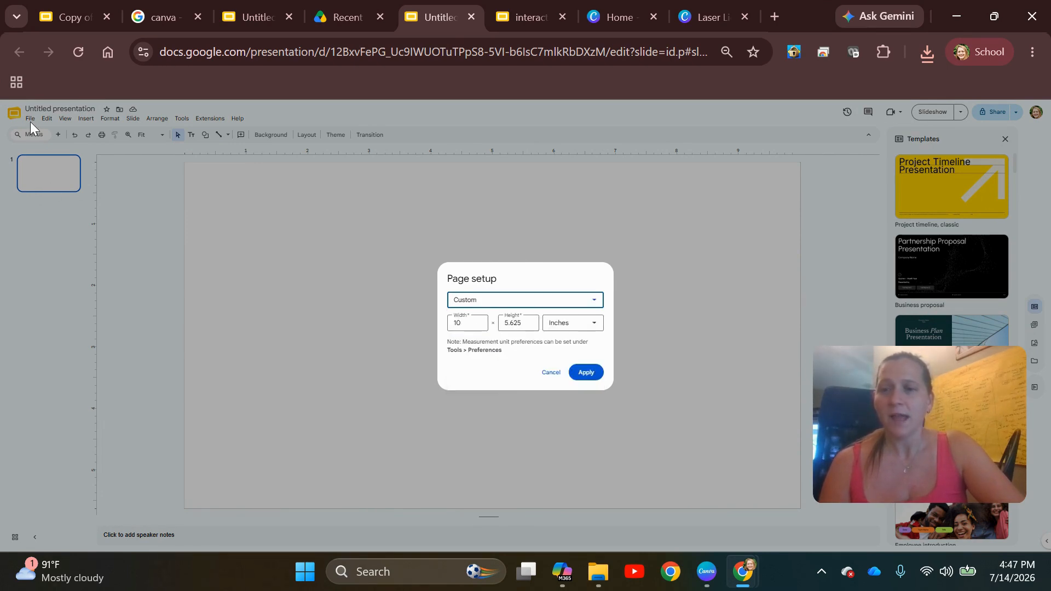
left_click(545, 373)
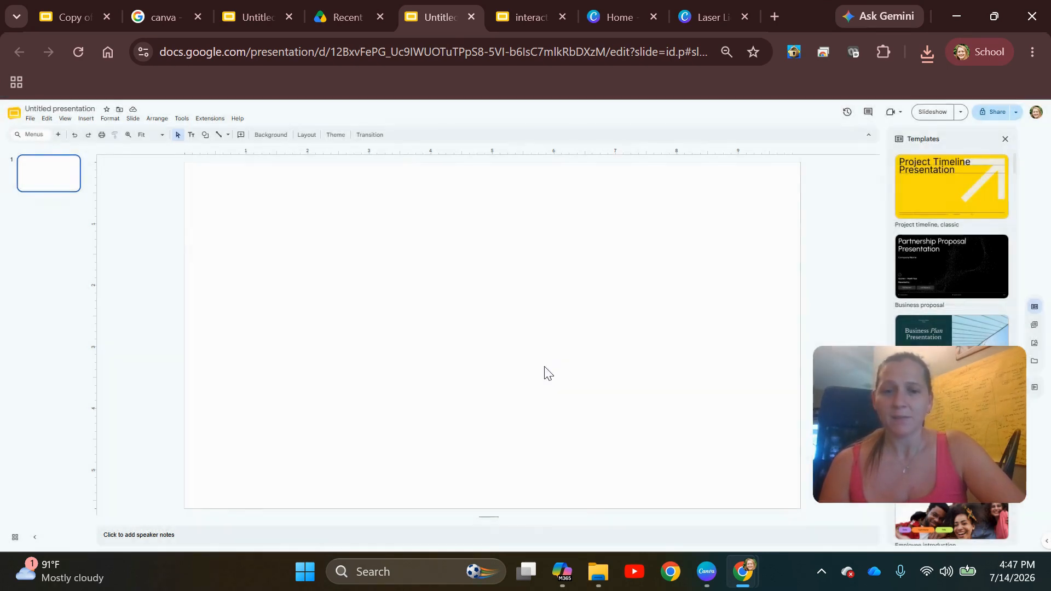
Set the presentation's page size to Custom, 10 inches wide by 11 inches high.
left_click(30, 120)
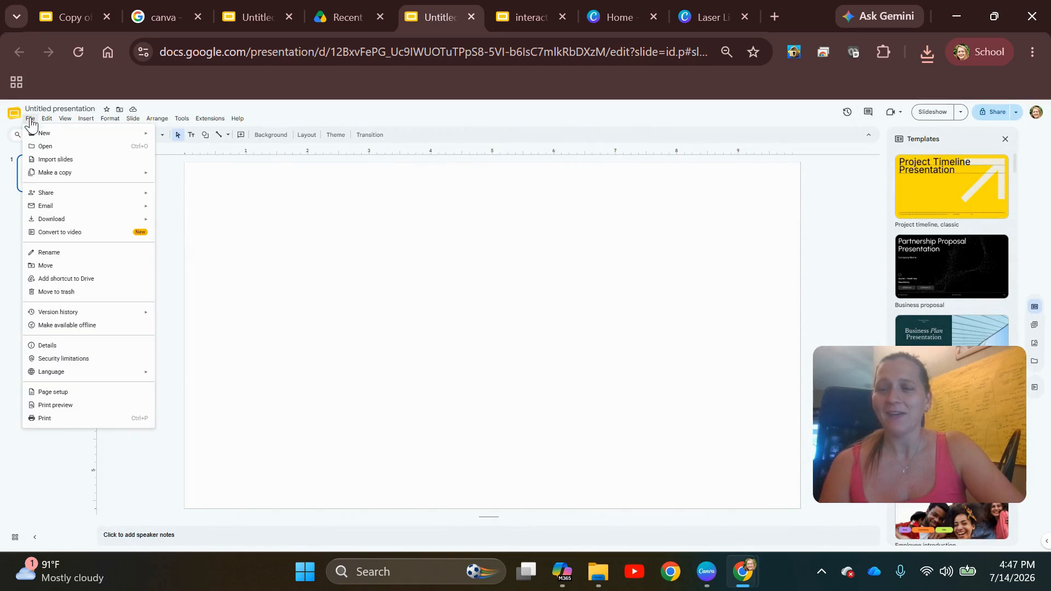
left_click(73, 393)
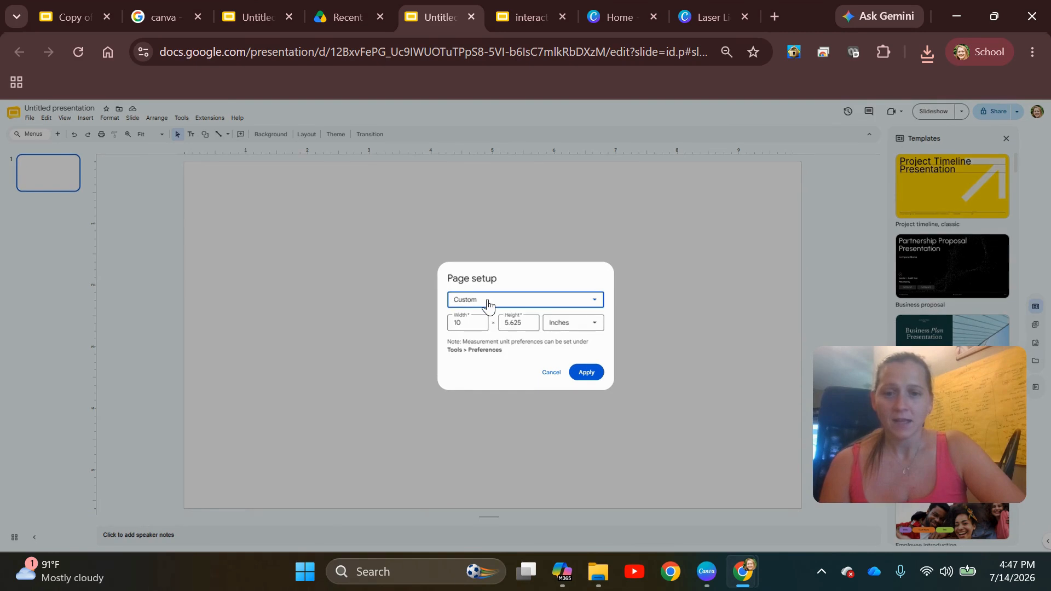
double_click(467, 325)
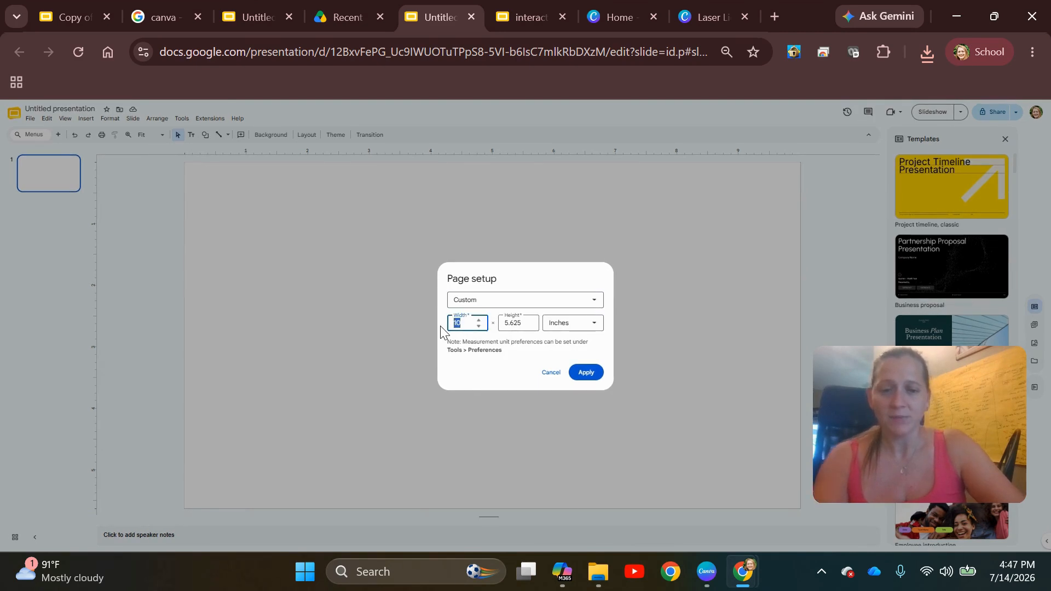
left_click(505, 329)
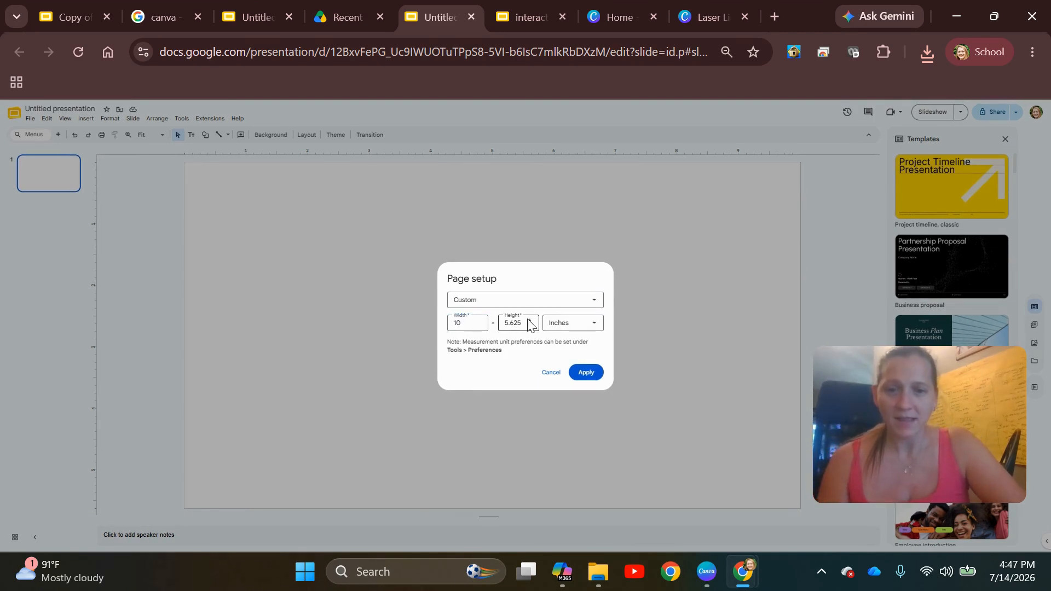
left_click(529, 320)
left_click_drag(523, 323, 495, 322)
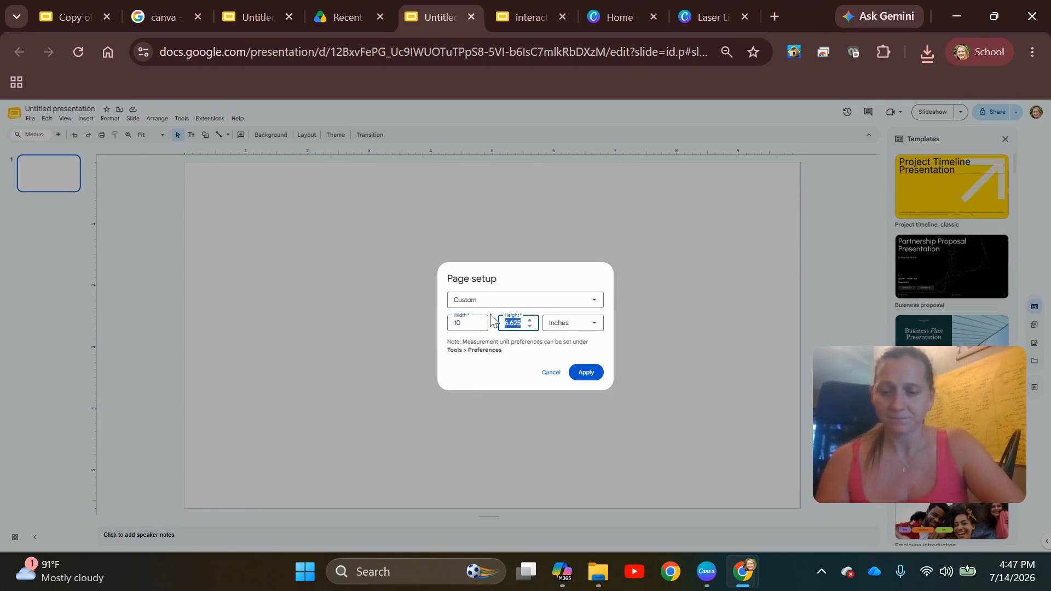
type("11")
left_click(586, 373)
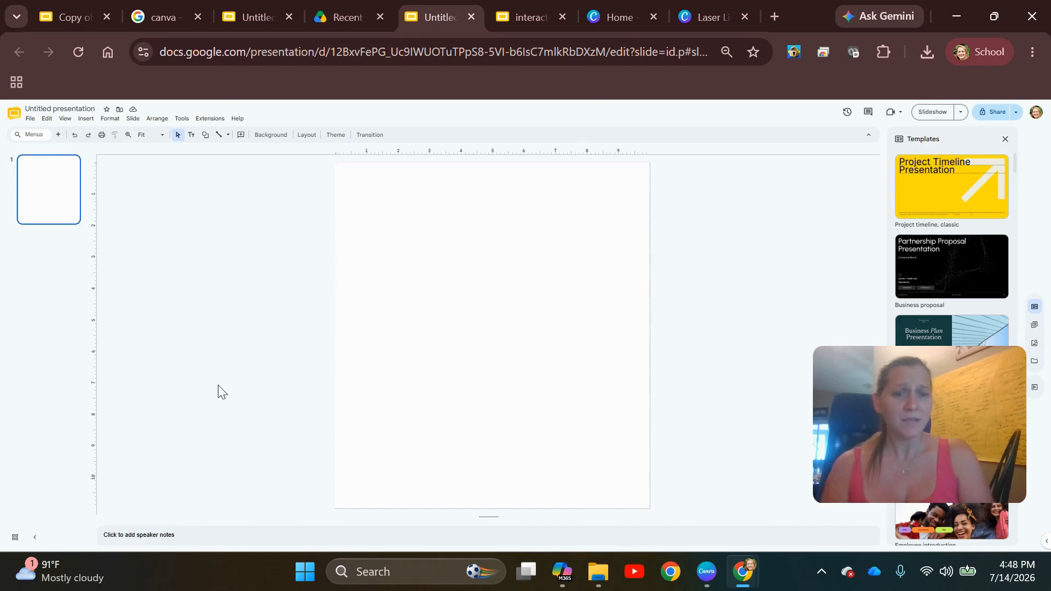
left_click(86, 119)
mouse_move(95, 137)
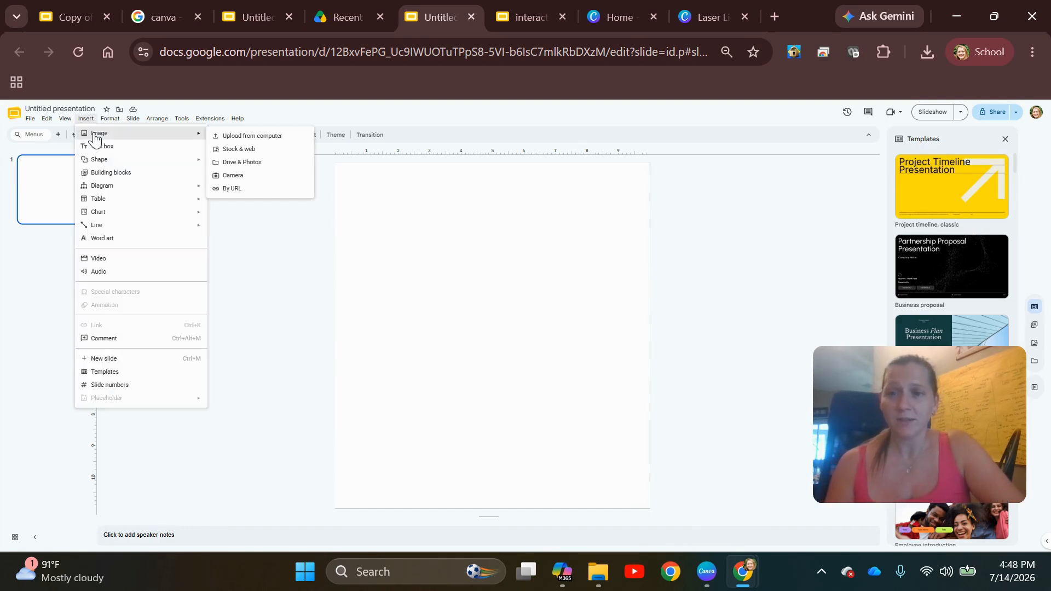
left_click(452, 234)
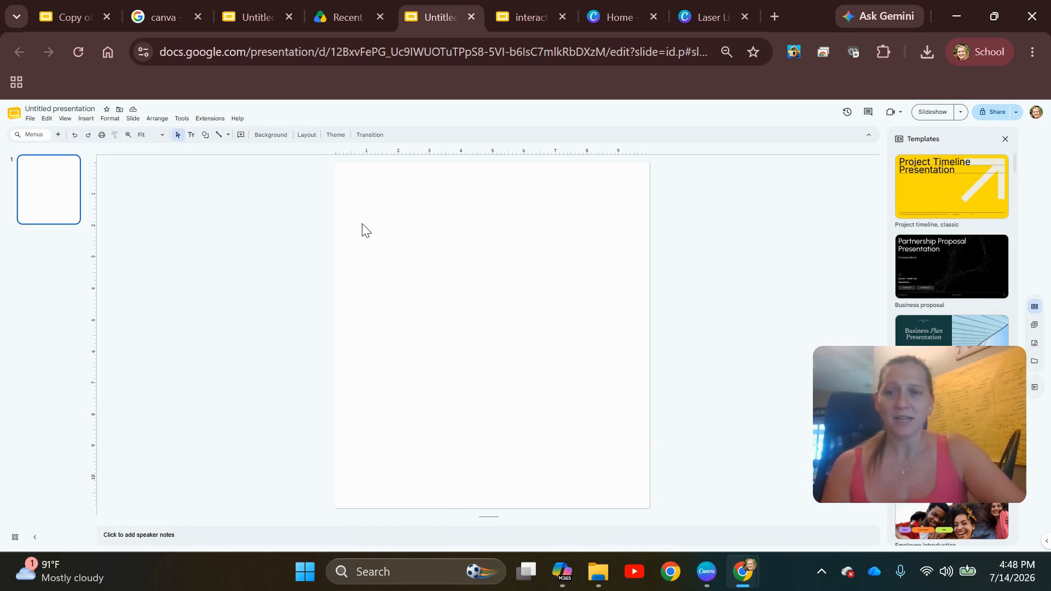
Set the image Laser Light Lab Sheet (1).pdf (1) from the Downloads folder as the slide's background.
left_click(262, 132)
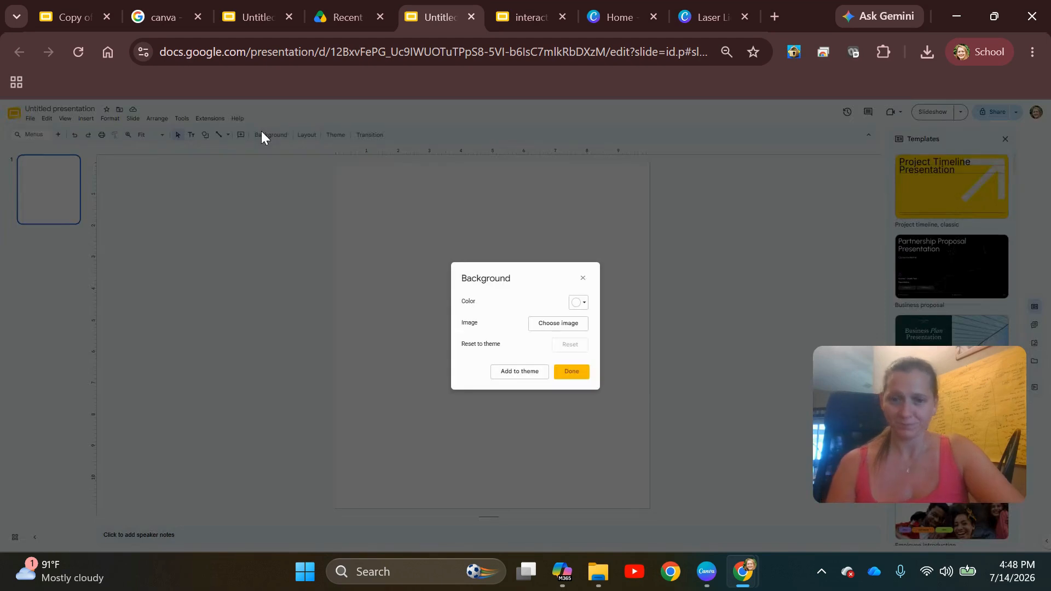
left_click(559, 324)
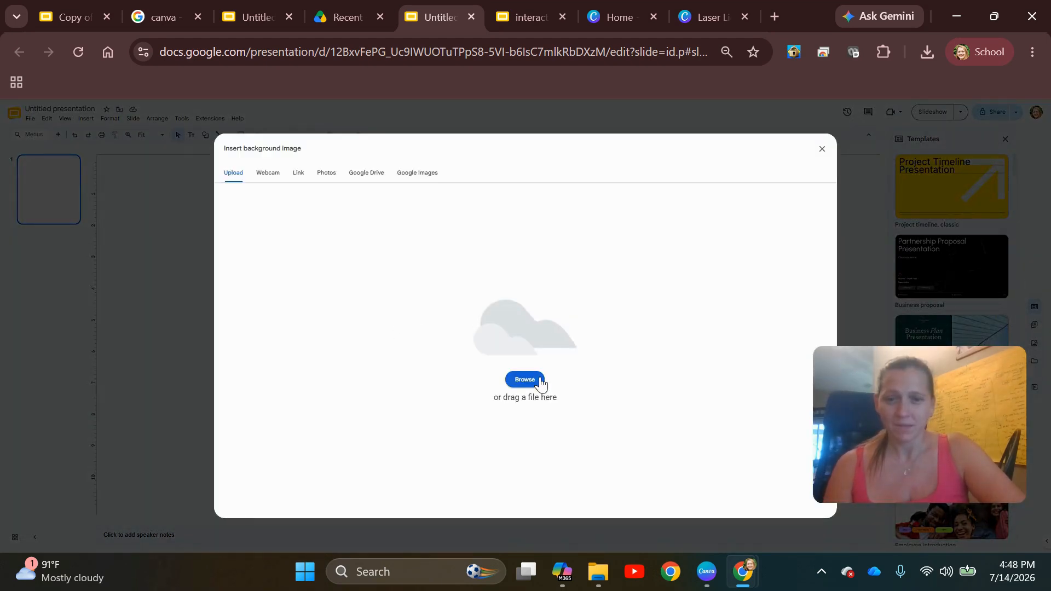
left_click(540, 385)
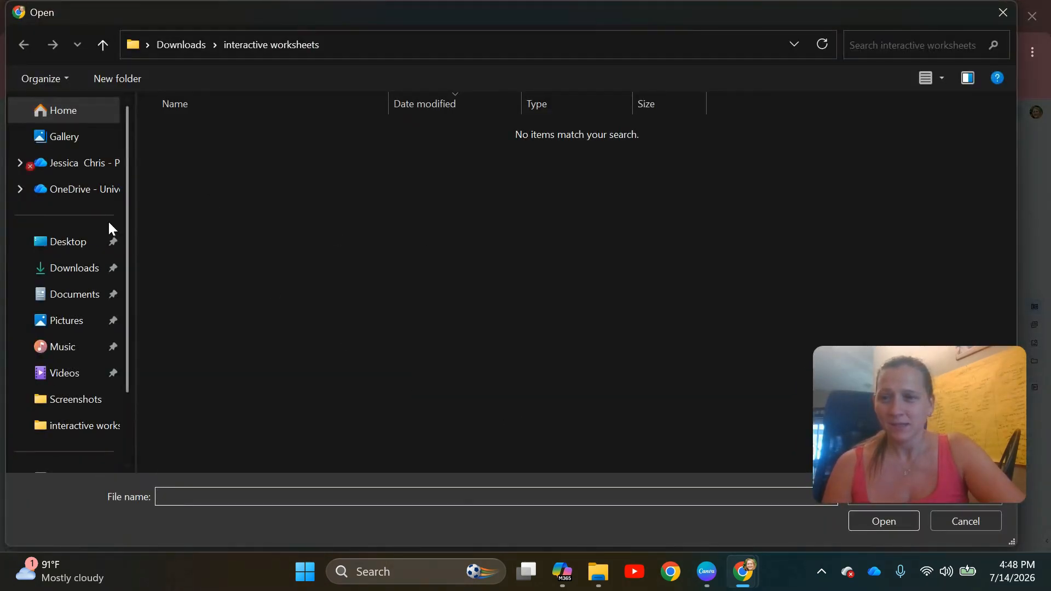
left_click(77, 268)
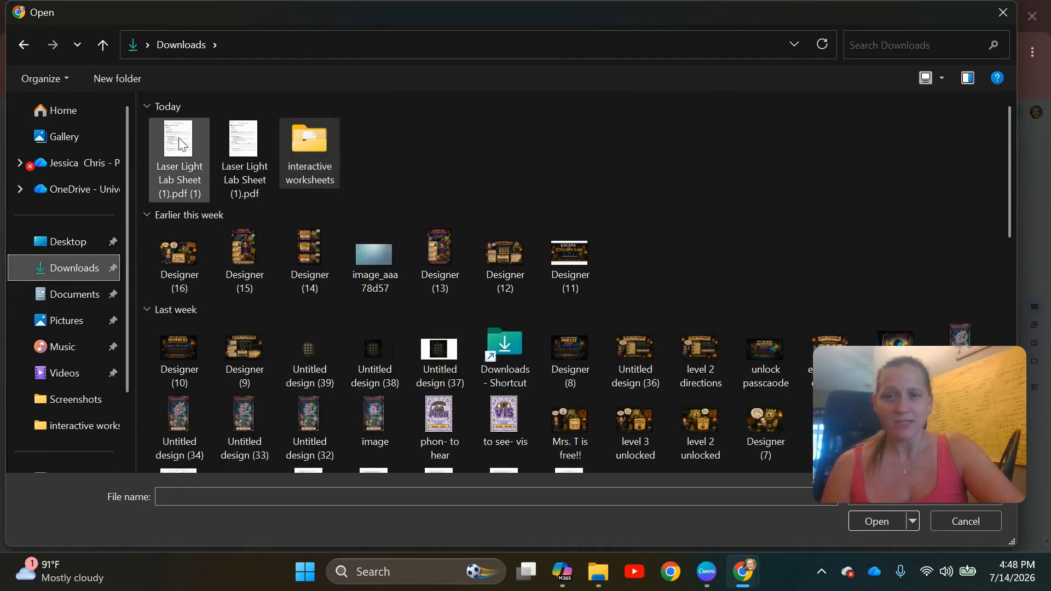
double_click(179, 153)
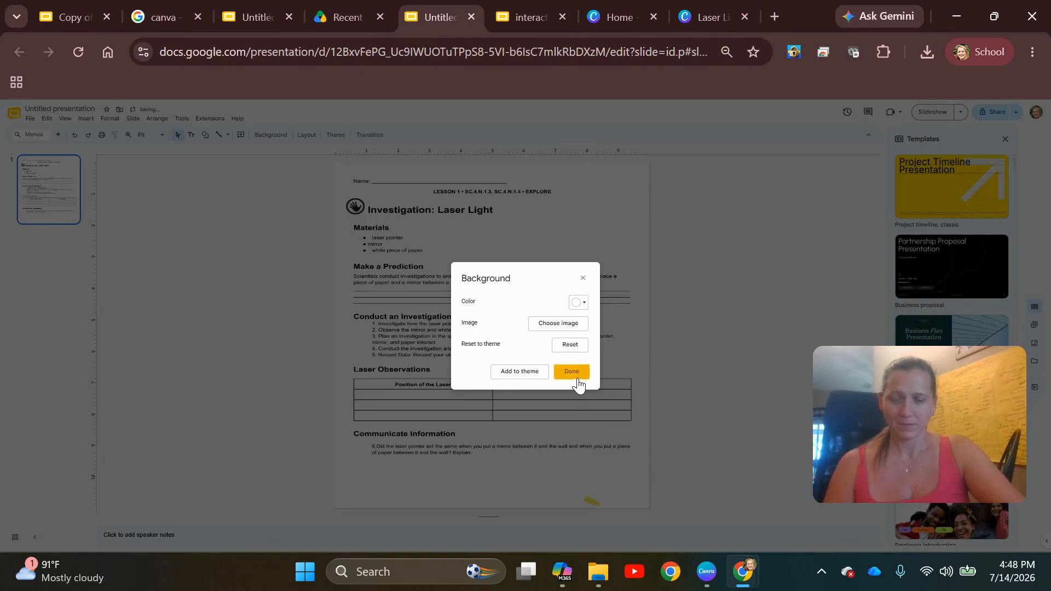
left_click(572, 372)
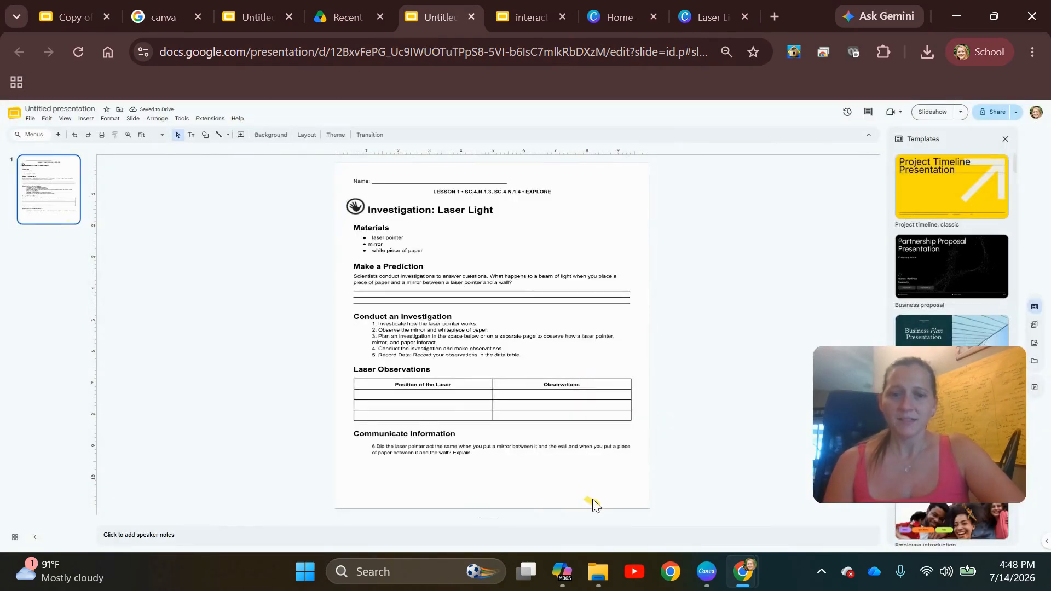
left_click(606, 514)
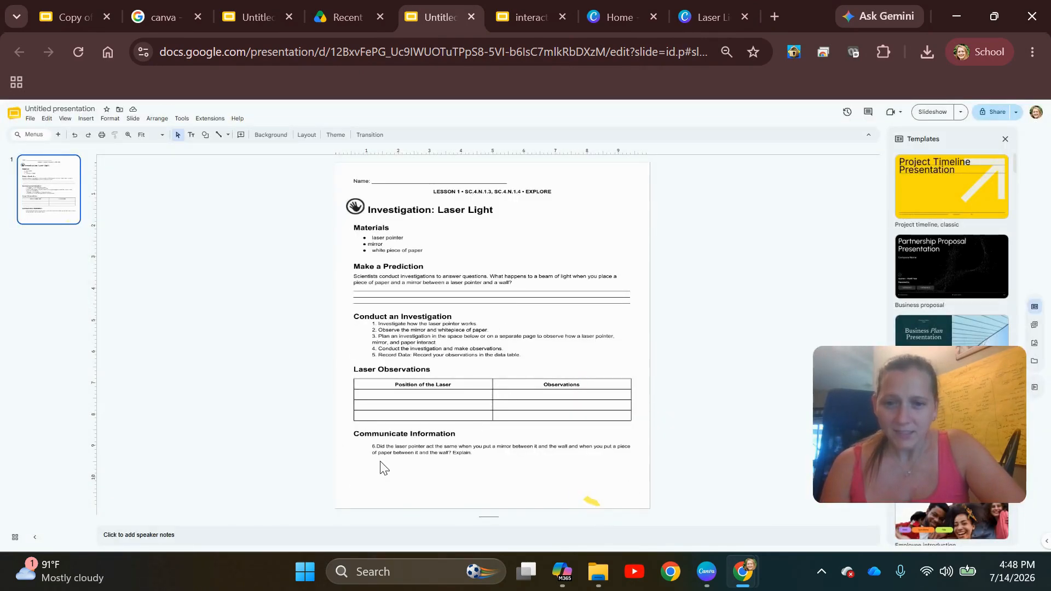
left_click(957, 429)
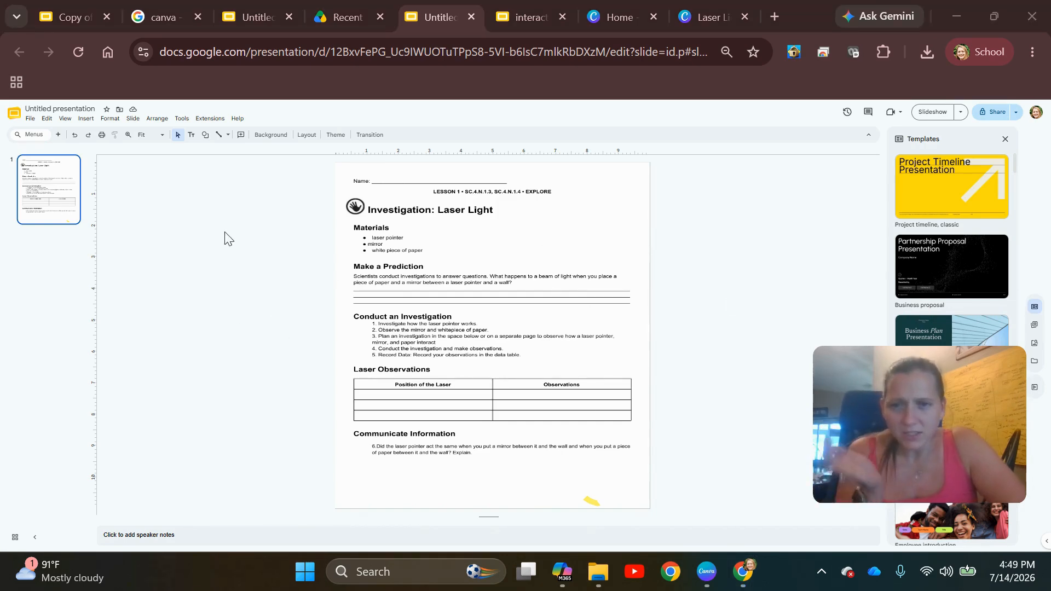
Set the custom page height to 13 inches in the page setup and apply it.
left_click(29, 120)
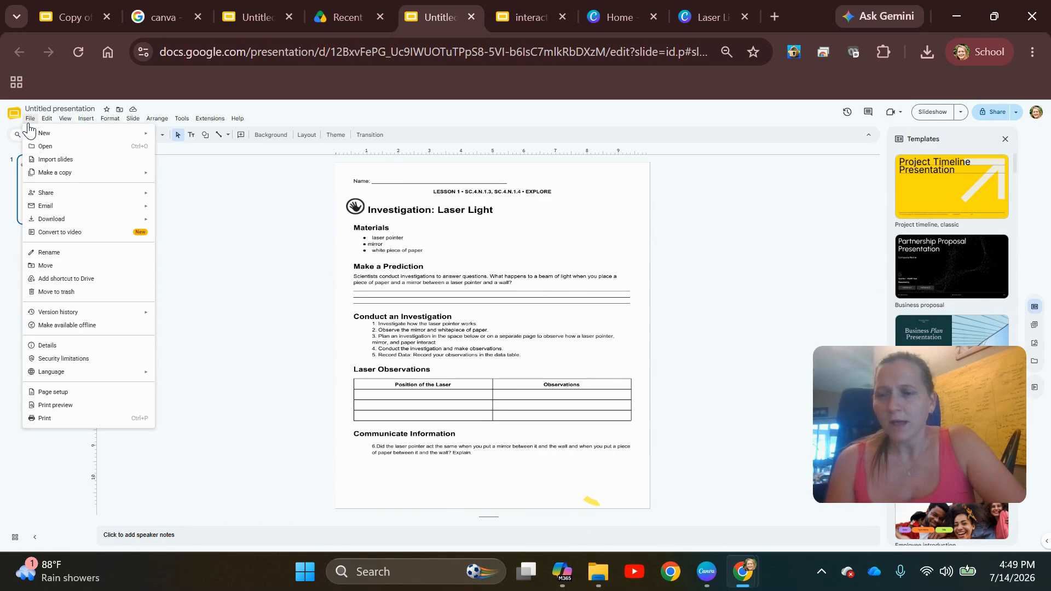
left_click(70, 393)
left_click(516, 328)
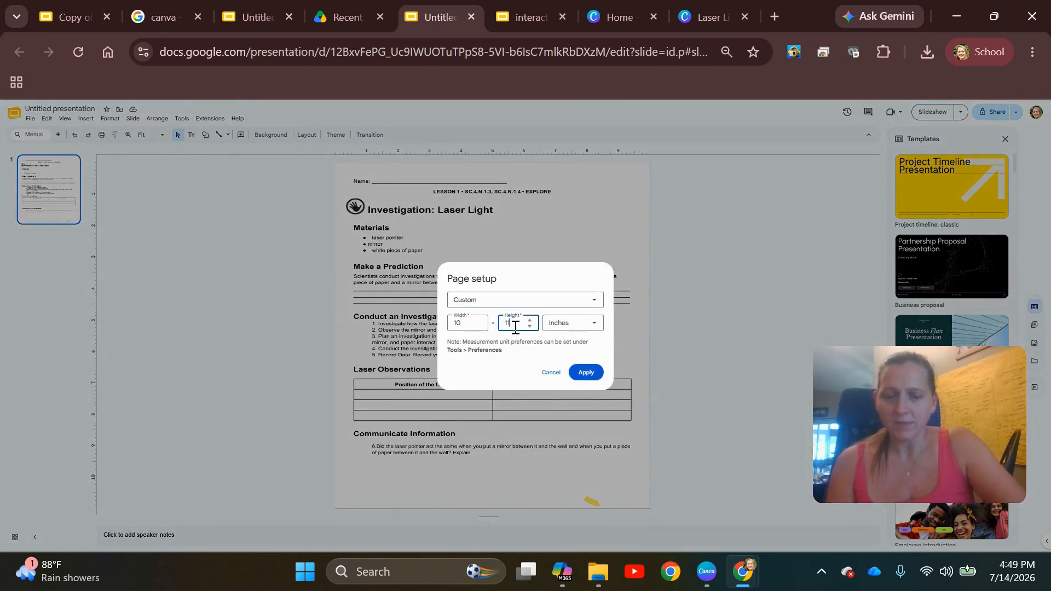
key("BackSpace")
type("3")
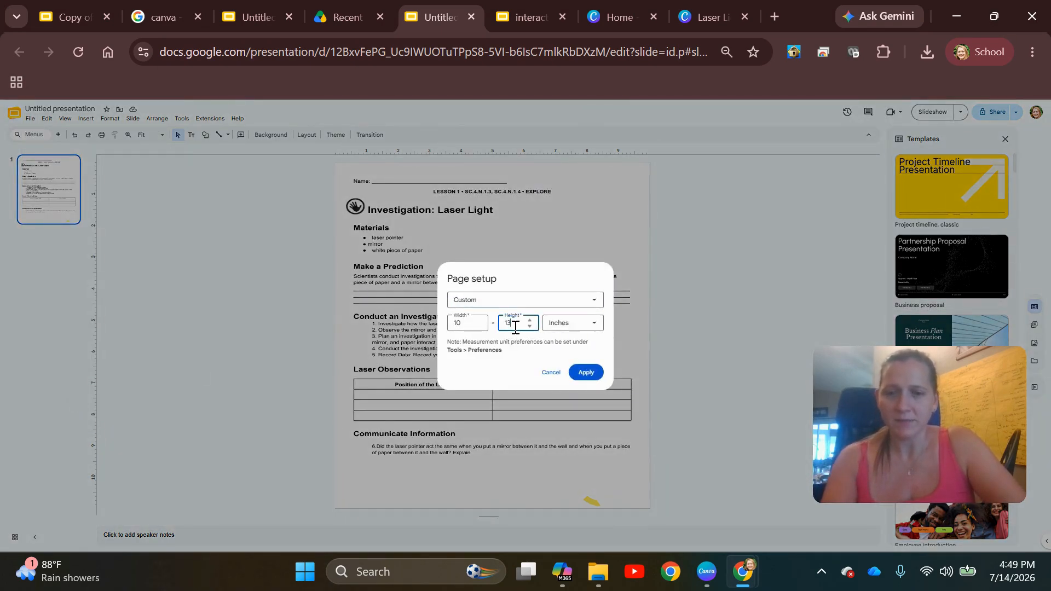
left_click(586, 373)
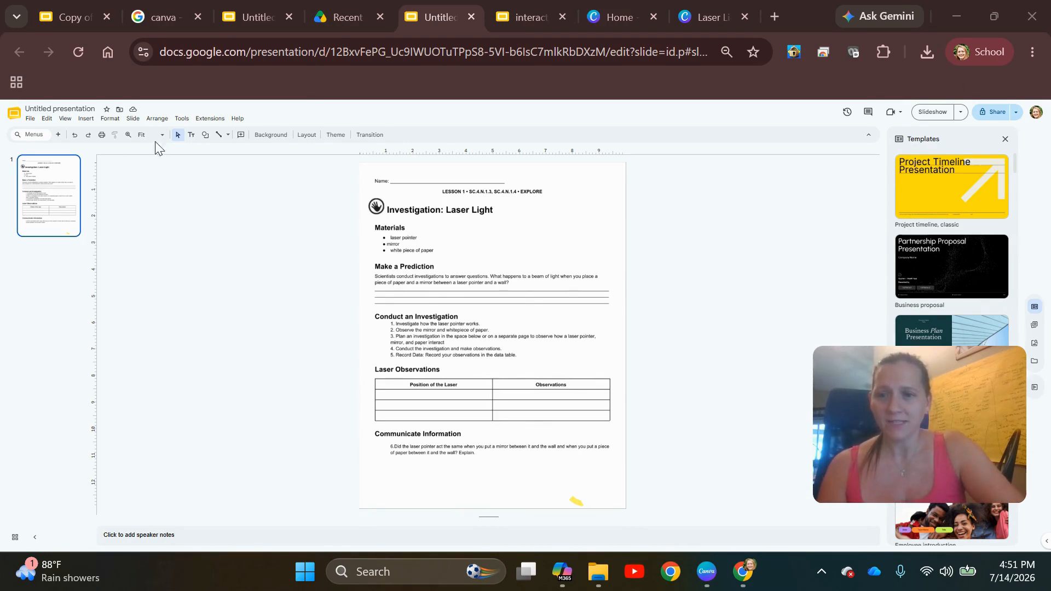
Draw a rectangle about 9 inches wide covering the three answer lines under Make a Prediction, and fill it white.
left_click(150, 134)
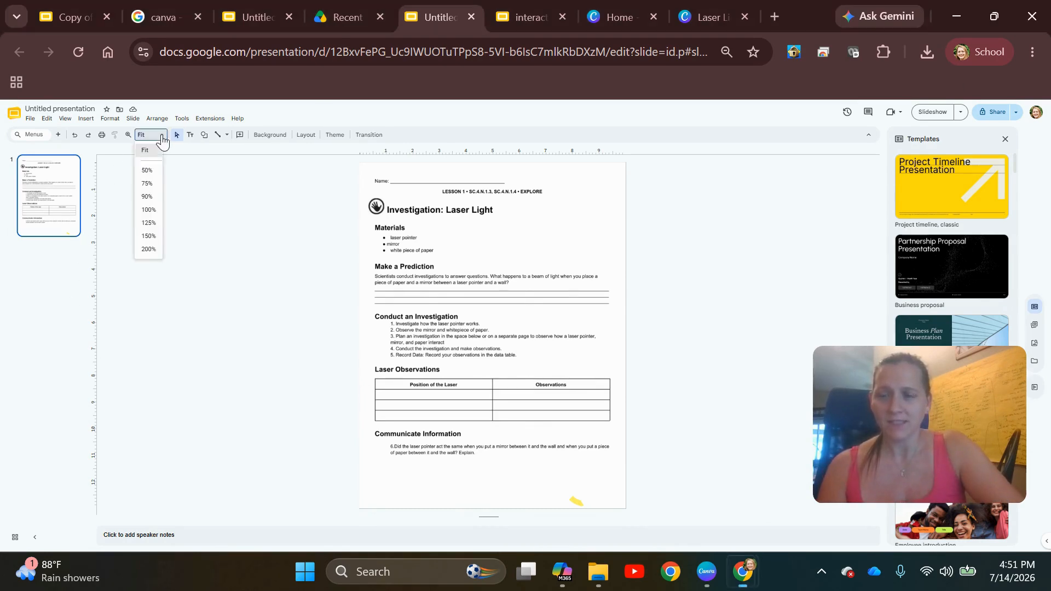
left_click(149, 237)
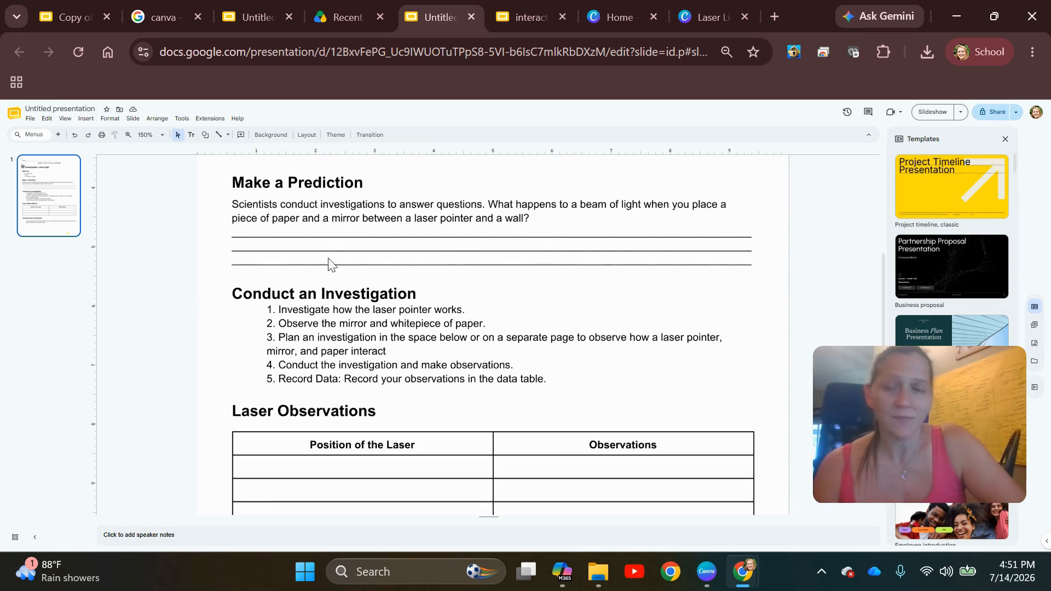
key("super+shift+s")
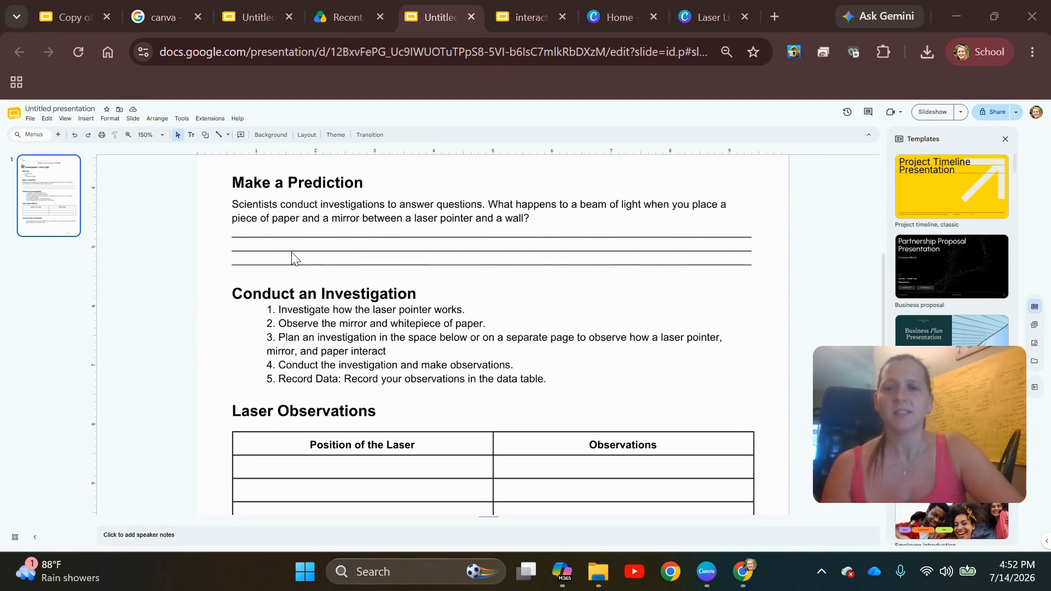
left_click(86, 118)
mouse_move(108, 160)
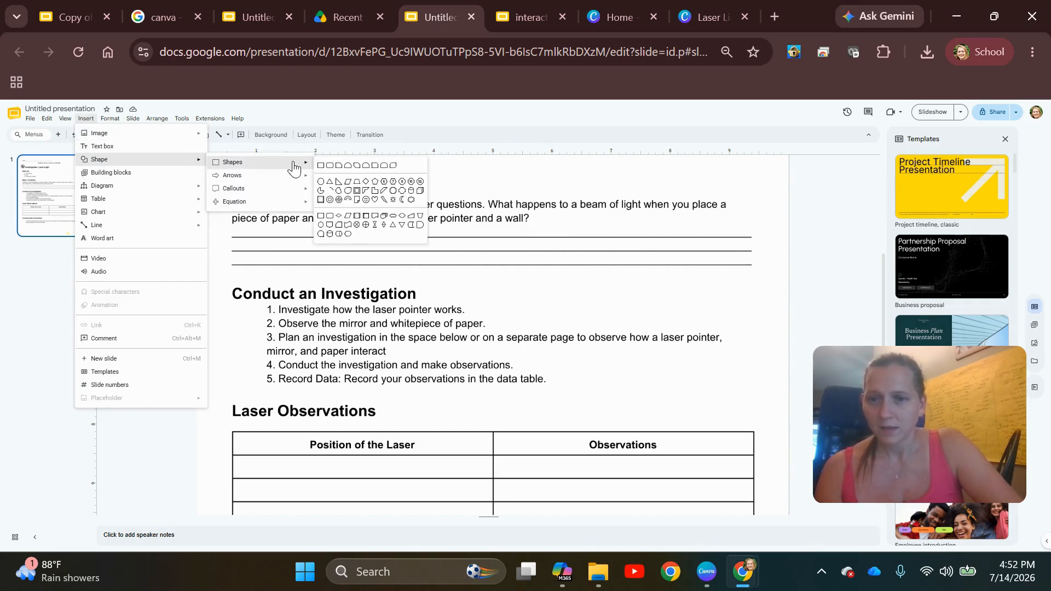
left_click(321, 166)
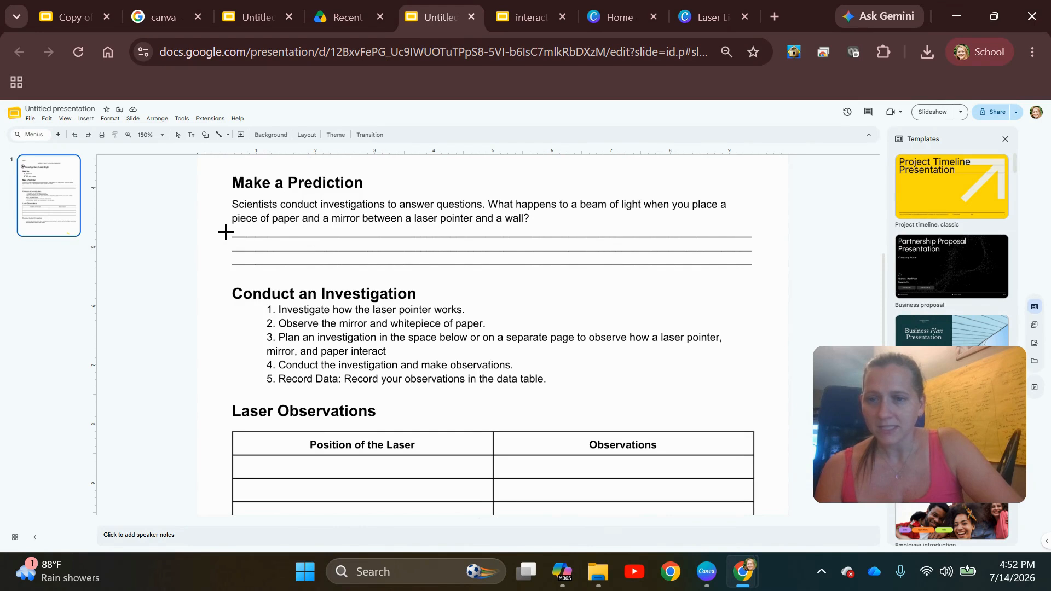
mouse_move(225, 232)
left_mouse_down()
mouse_move(593, 274)
mouse_move(760, 274)
left_mouse_up()
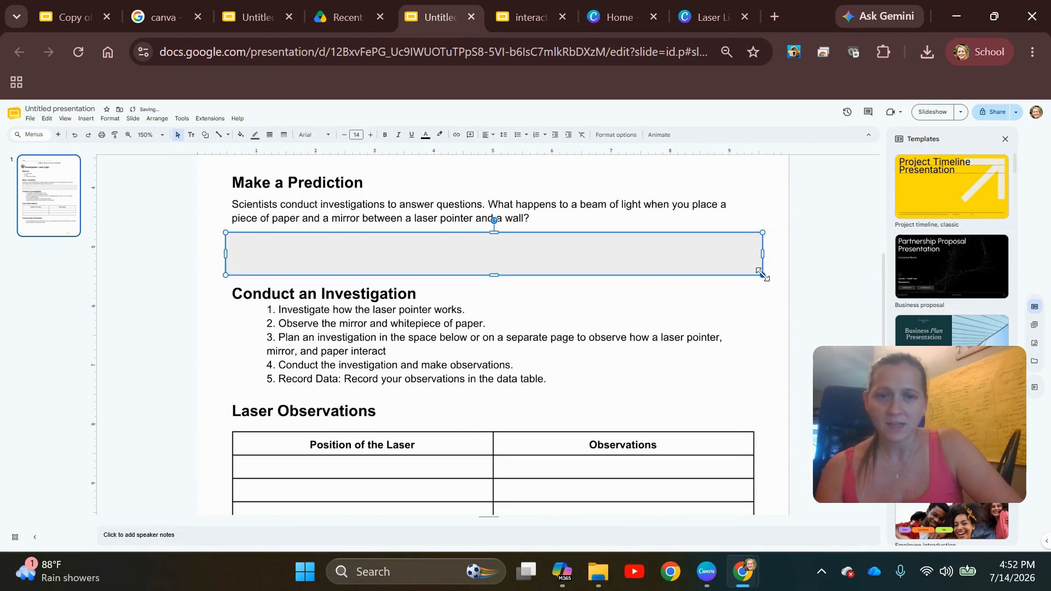
left_click(242, 135)
left_click(253, 177)
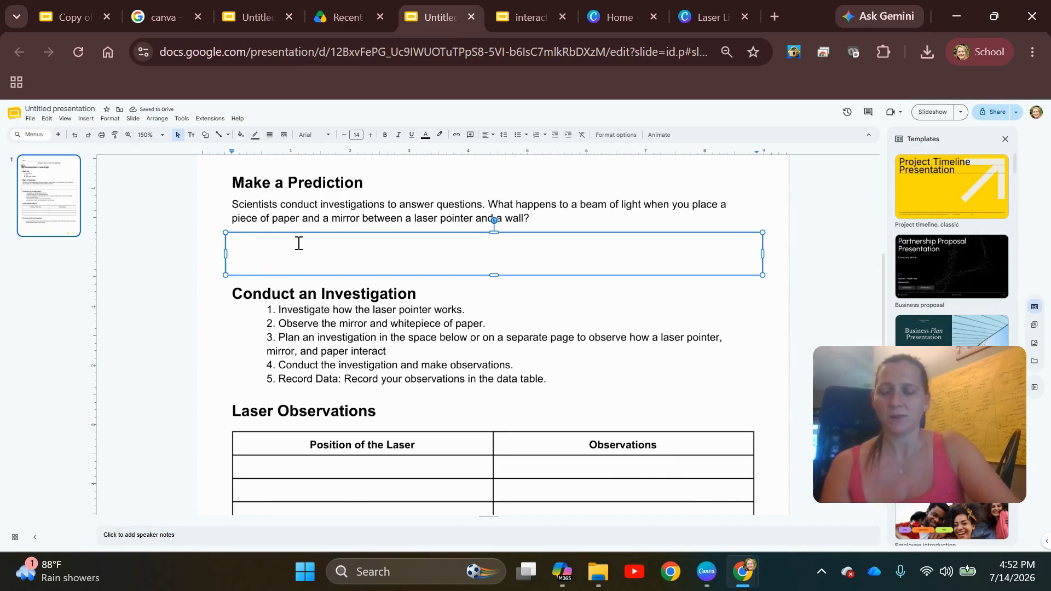
Enter the text "Respond here:" in the white rectangle under Make a Prediction, with a trailing space for the response.
type("Resp")
type("ond")
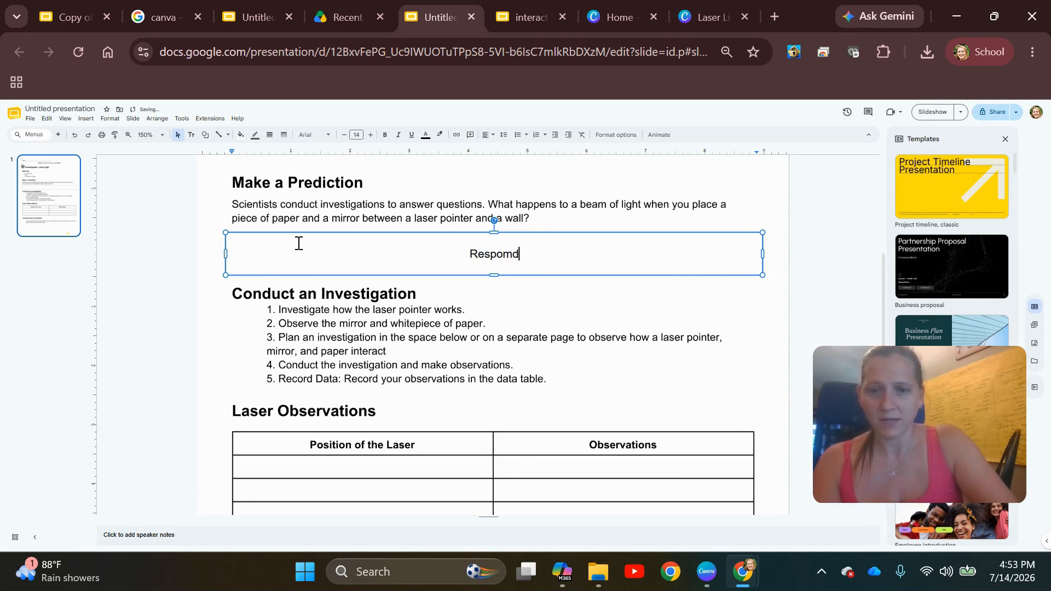
type(" here:")
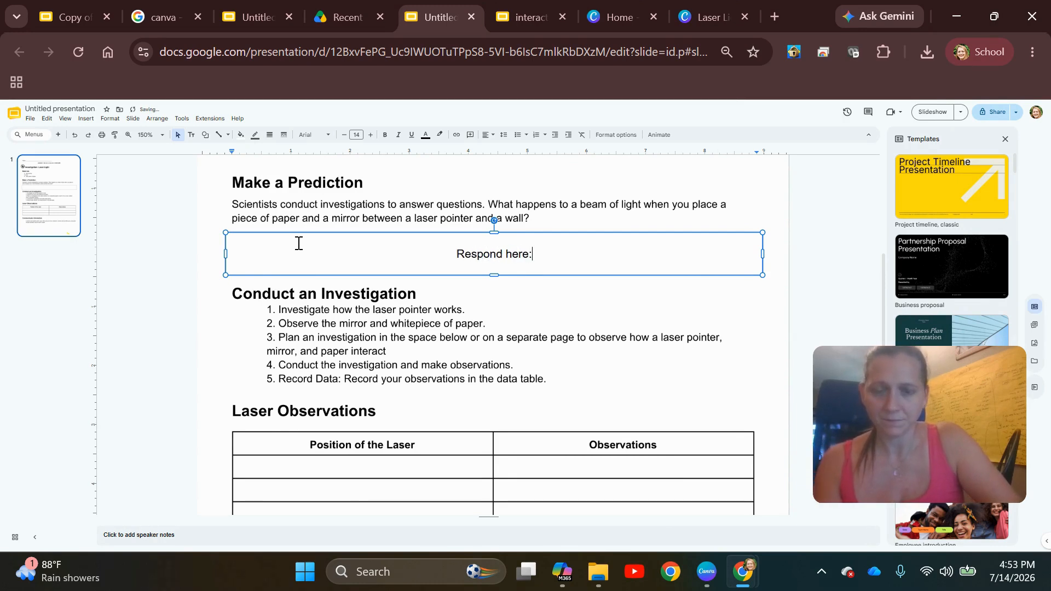
left_click(566, 302)
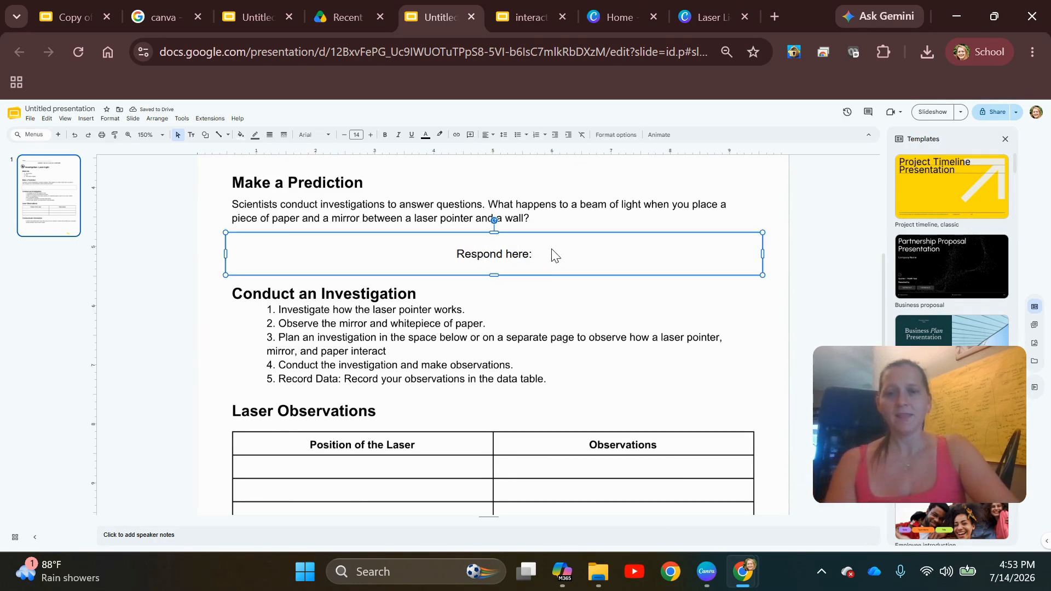
left_click(554, 256)
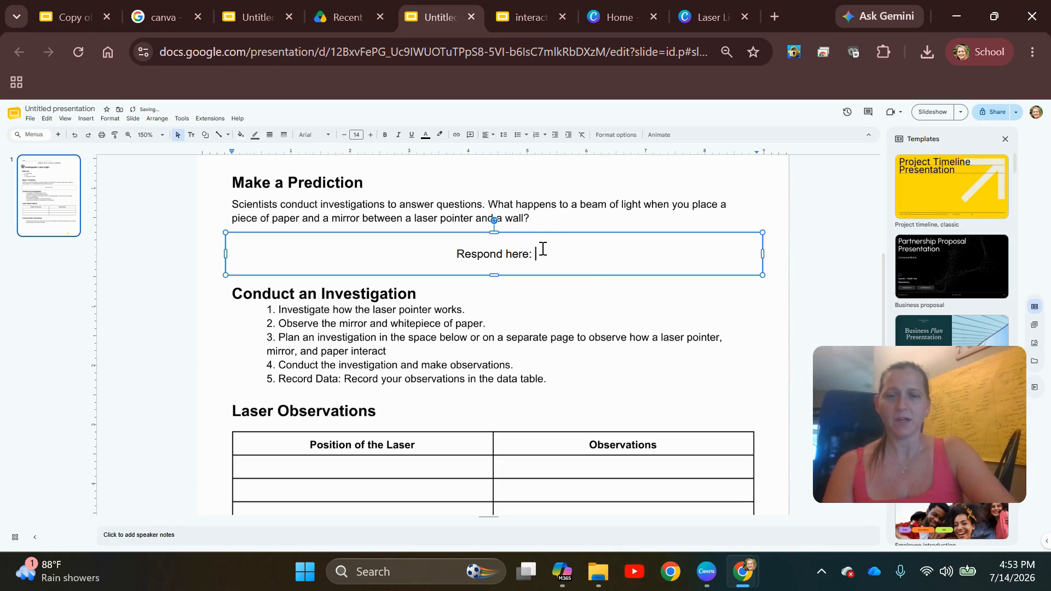
left_click(593, 329)
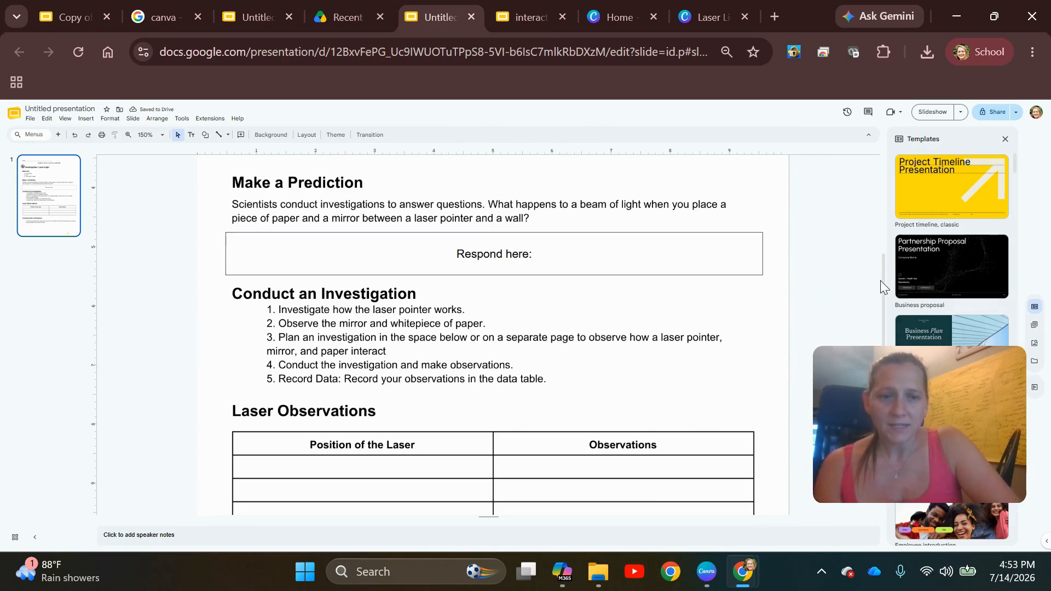
Bring the whole Laser Observations table into view.
left_click_drag(882, 290, 883, 336)
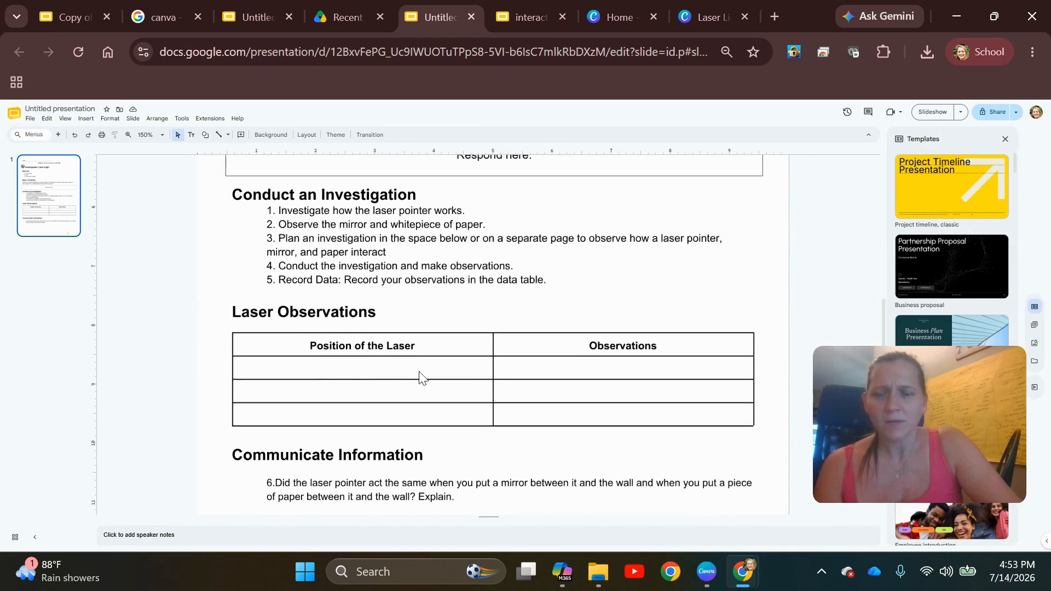